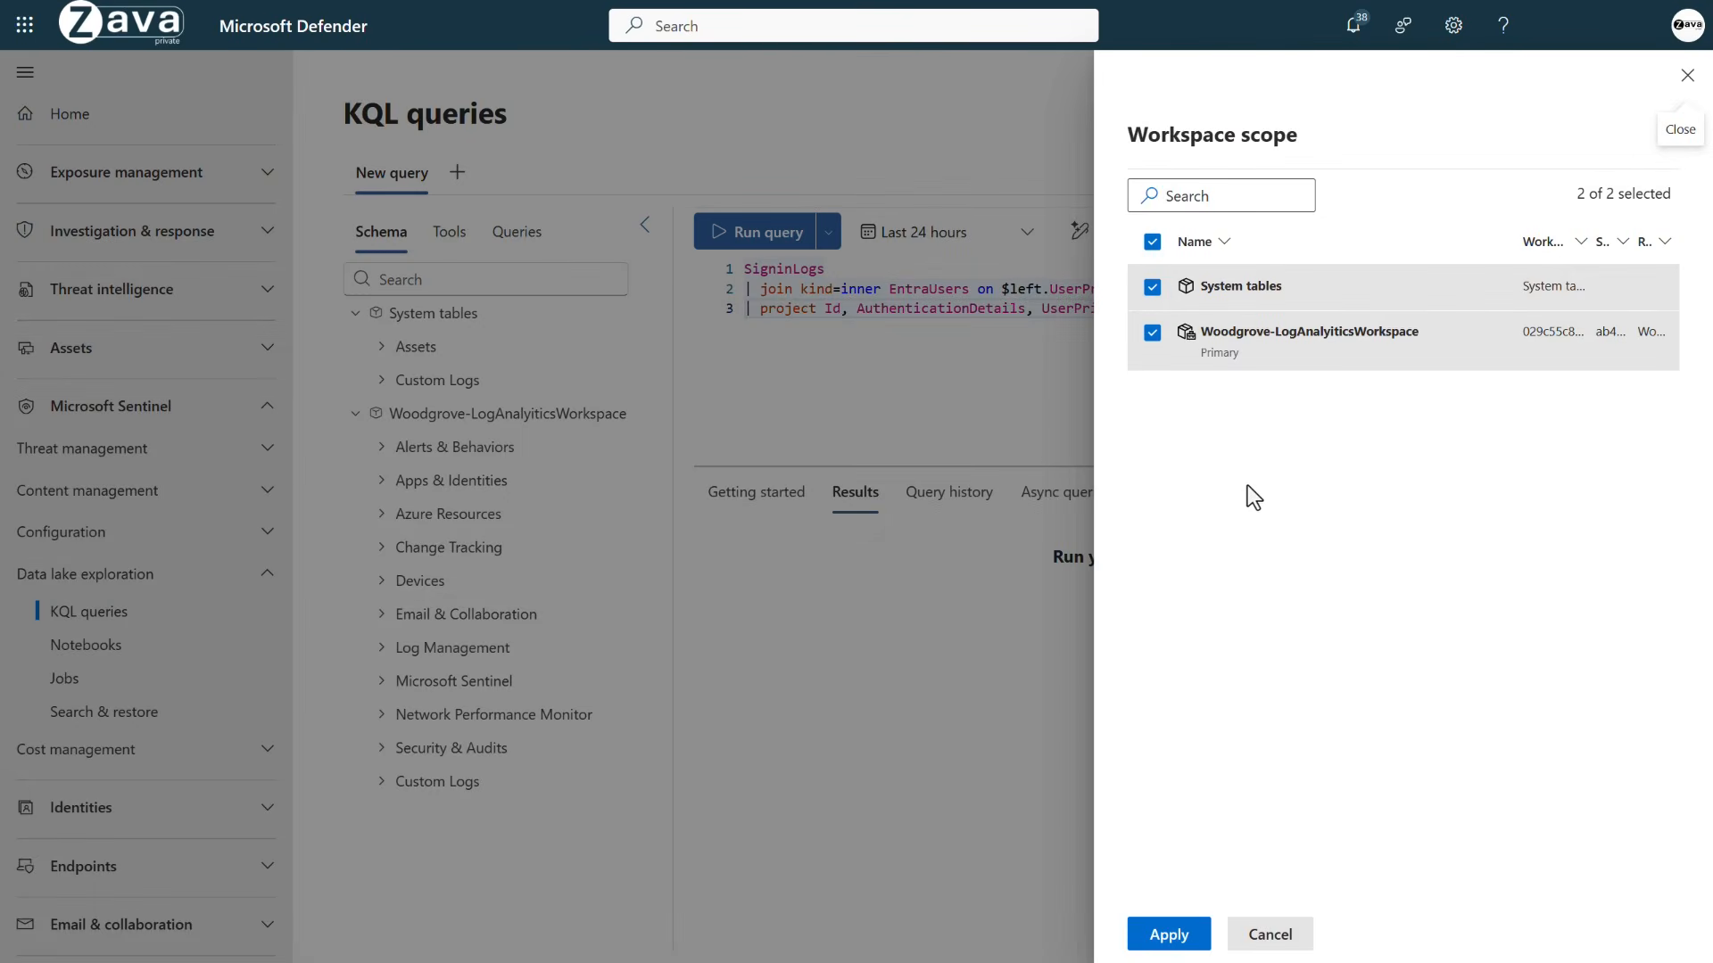
click(1152, 288)
click(1152, 287)
click(1289, 942)
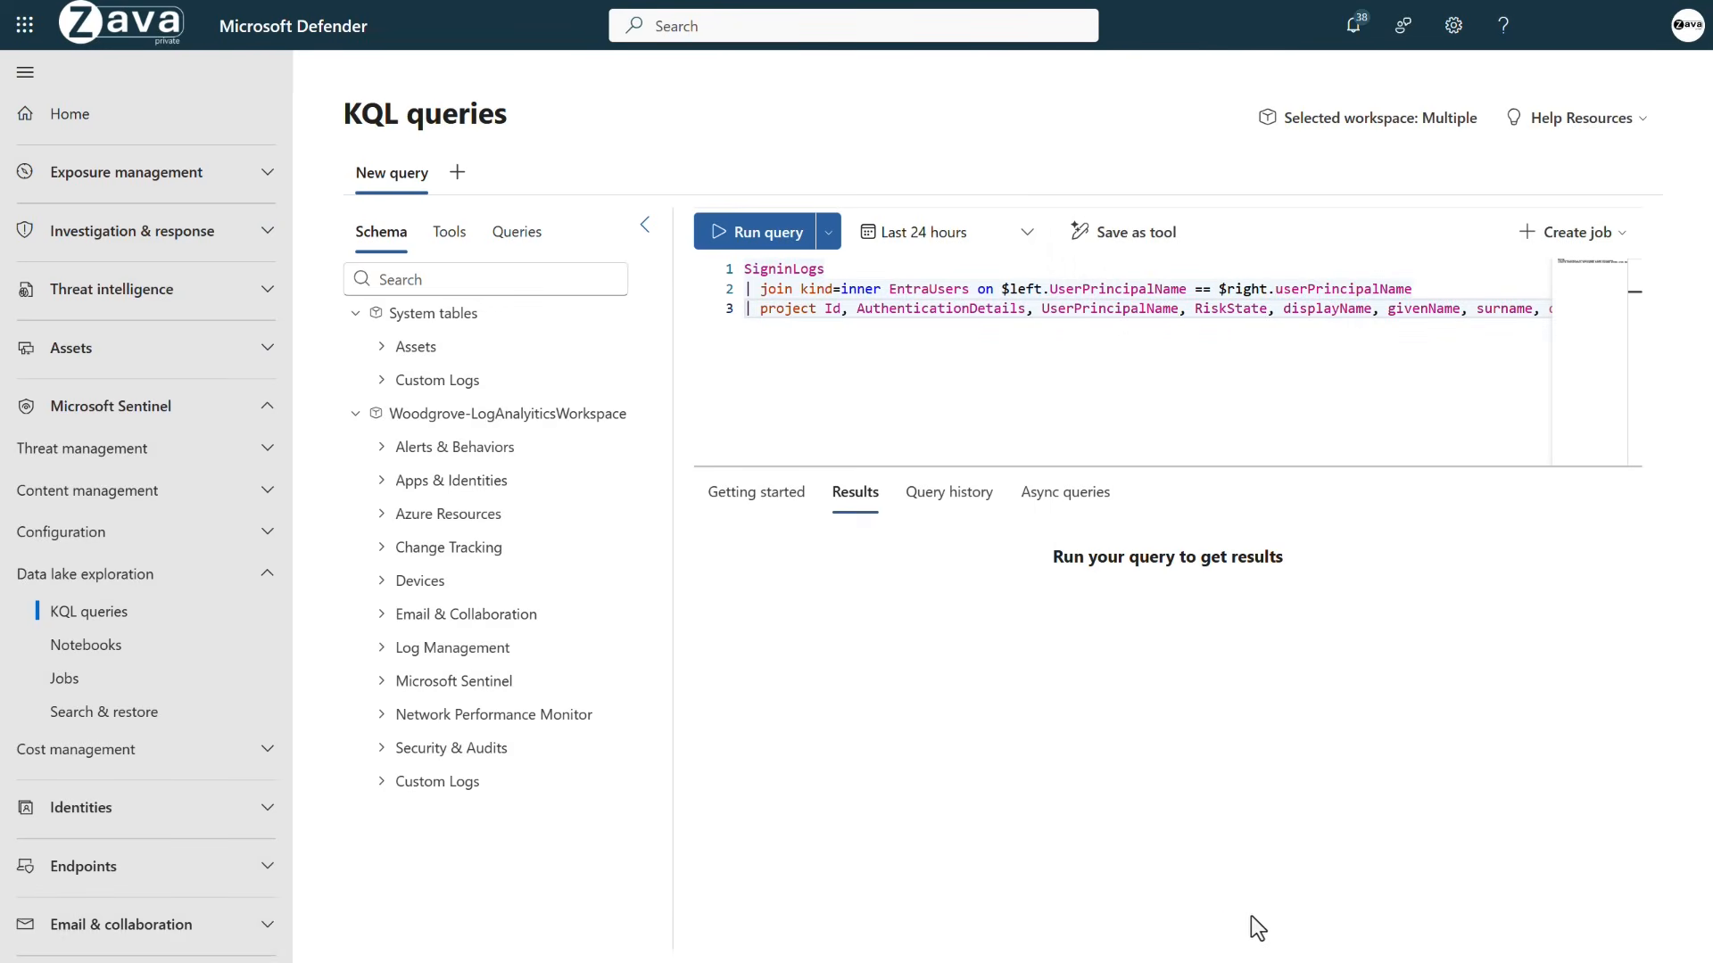
- Examine the asset tables under System tables and the columns of the EntraUsers table, and collapse the Assets group
click(383, 348)
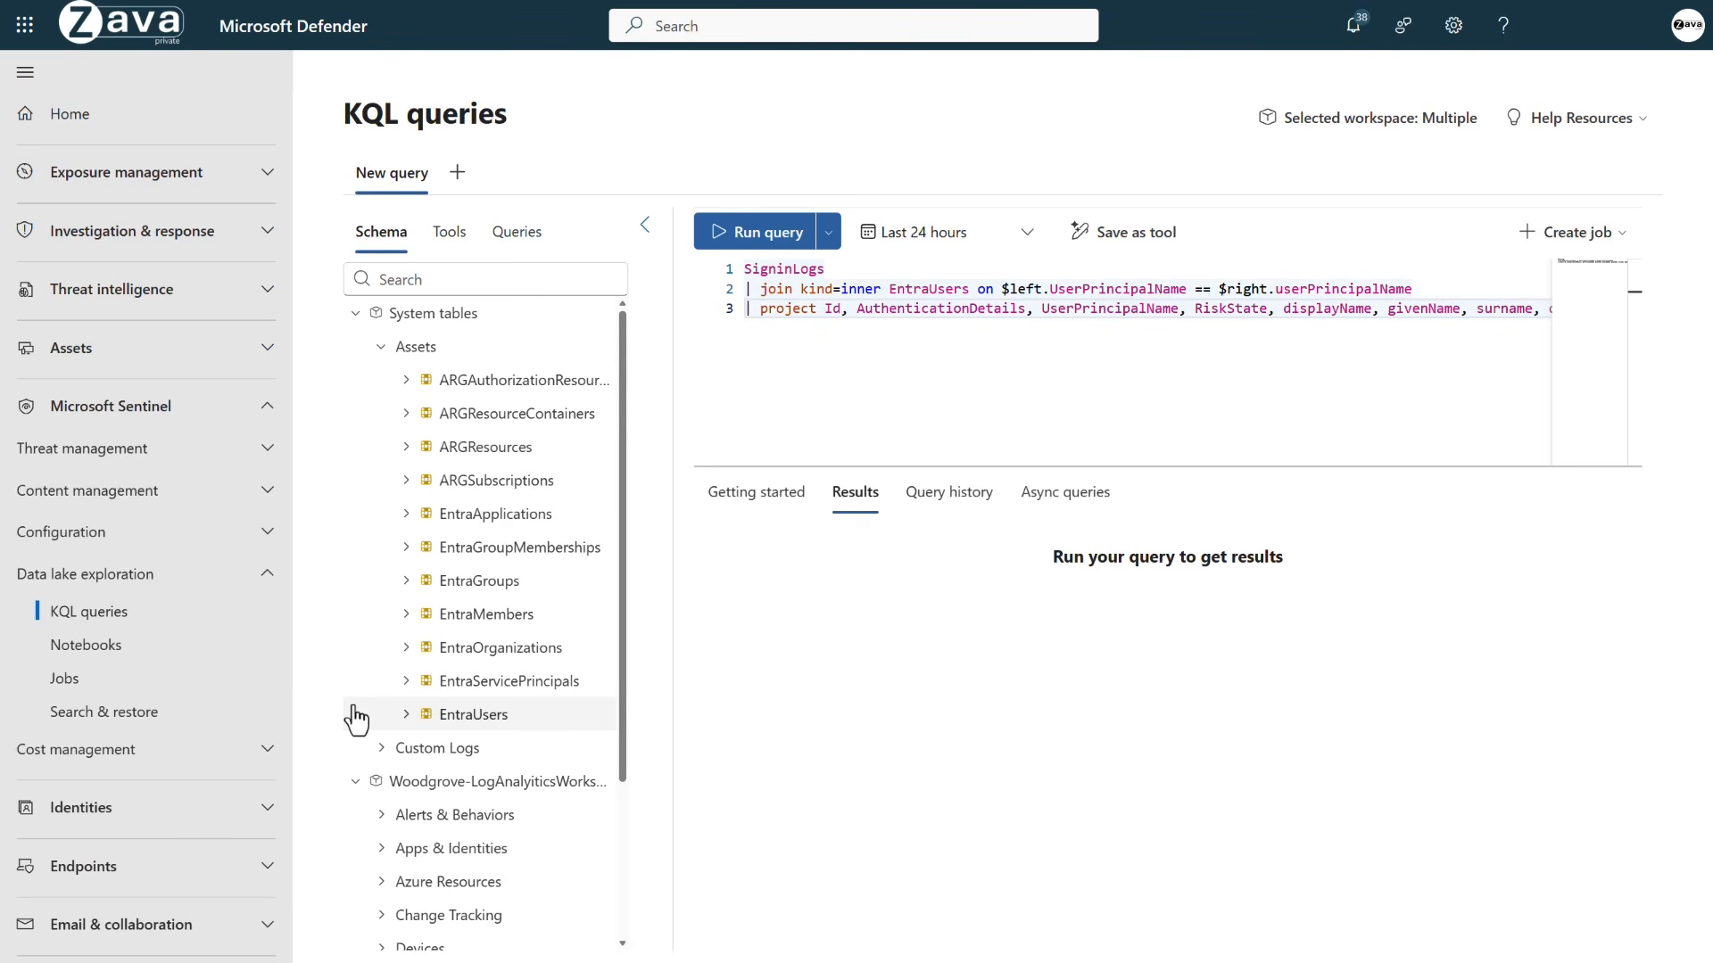
click(408, 715)
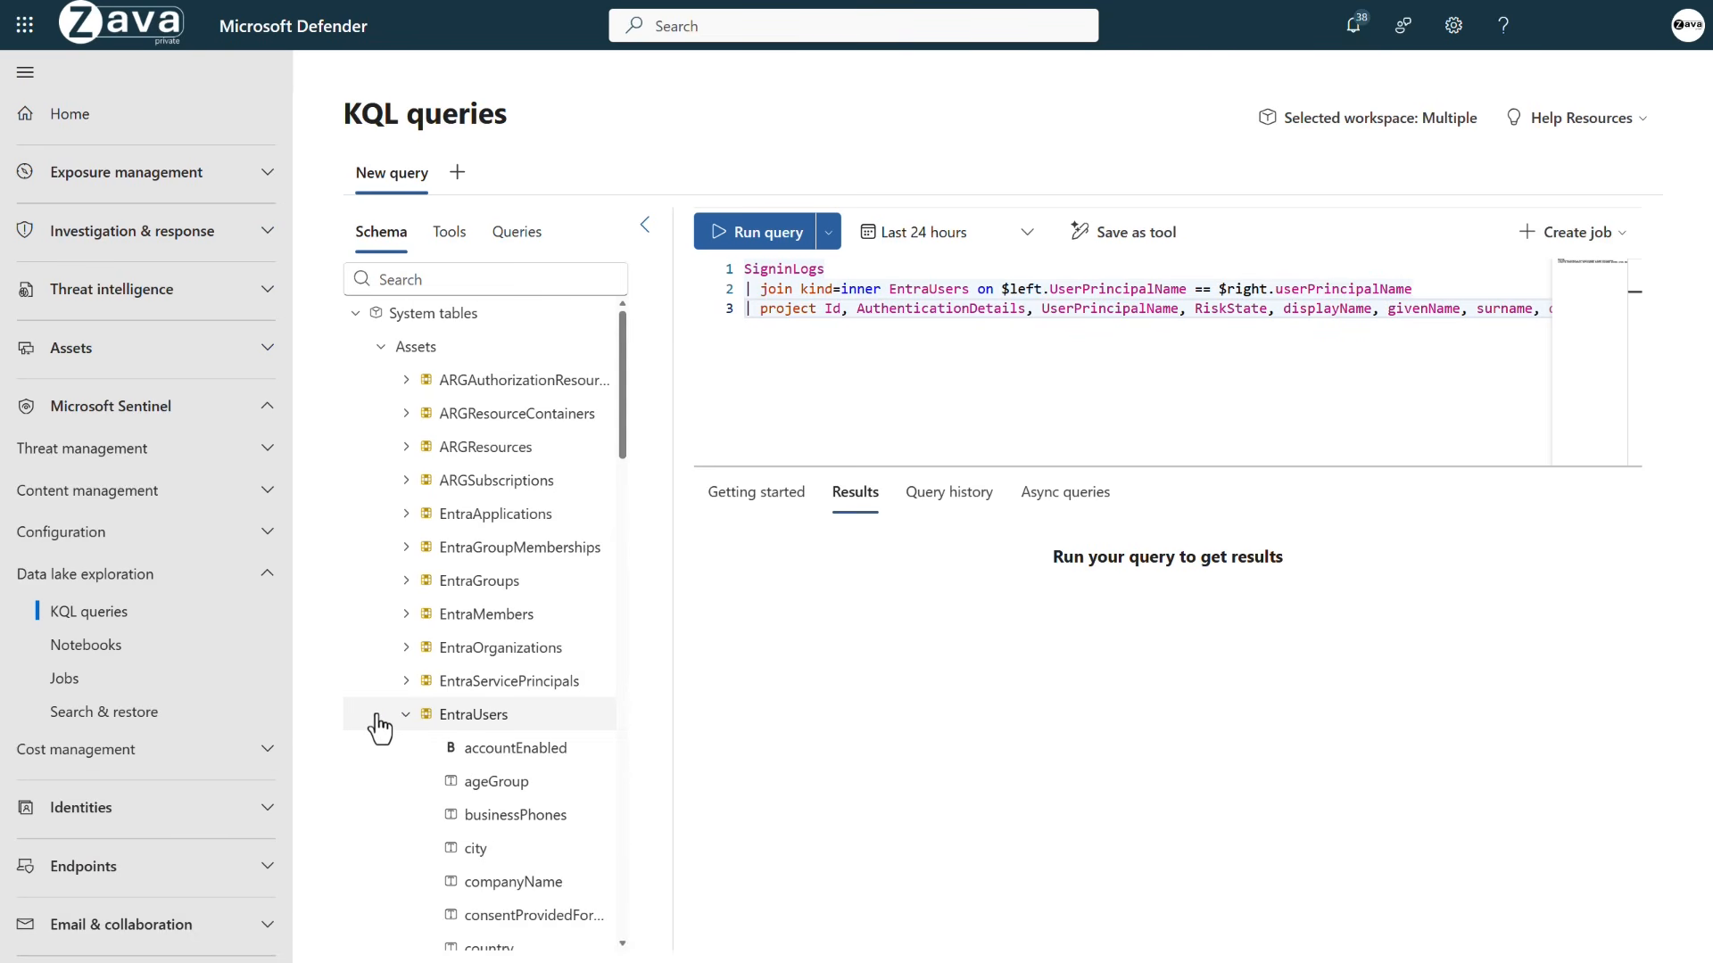
scroll(377, 714, down, 2)
scroll(376, 714, down, 2)
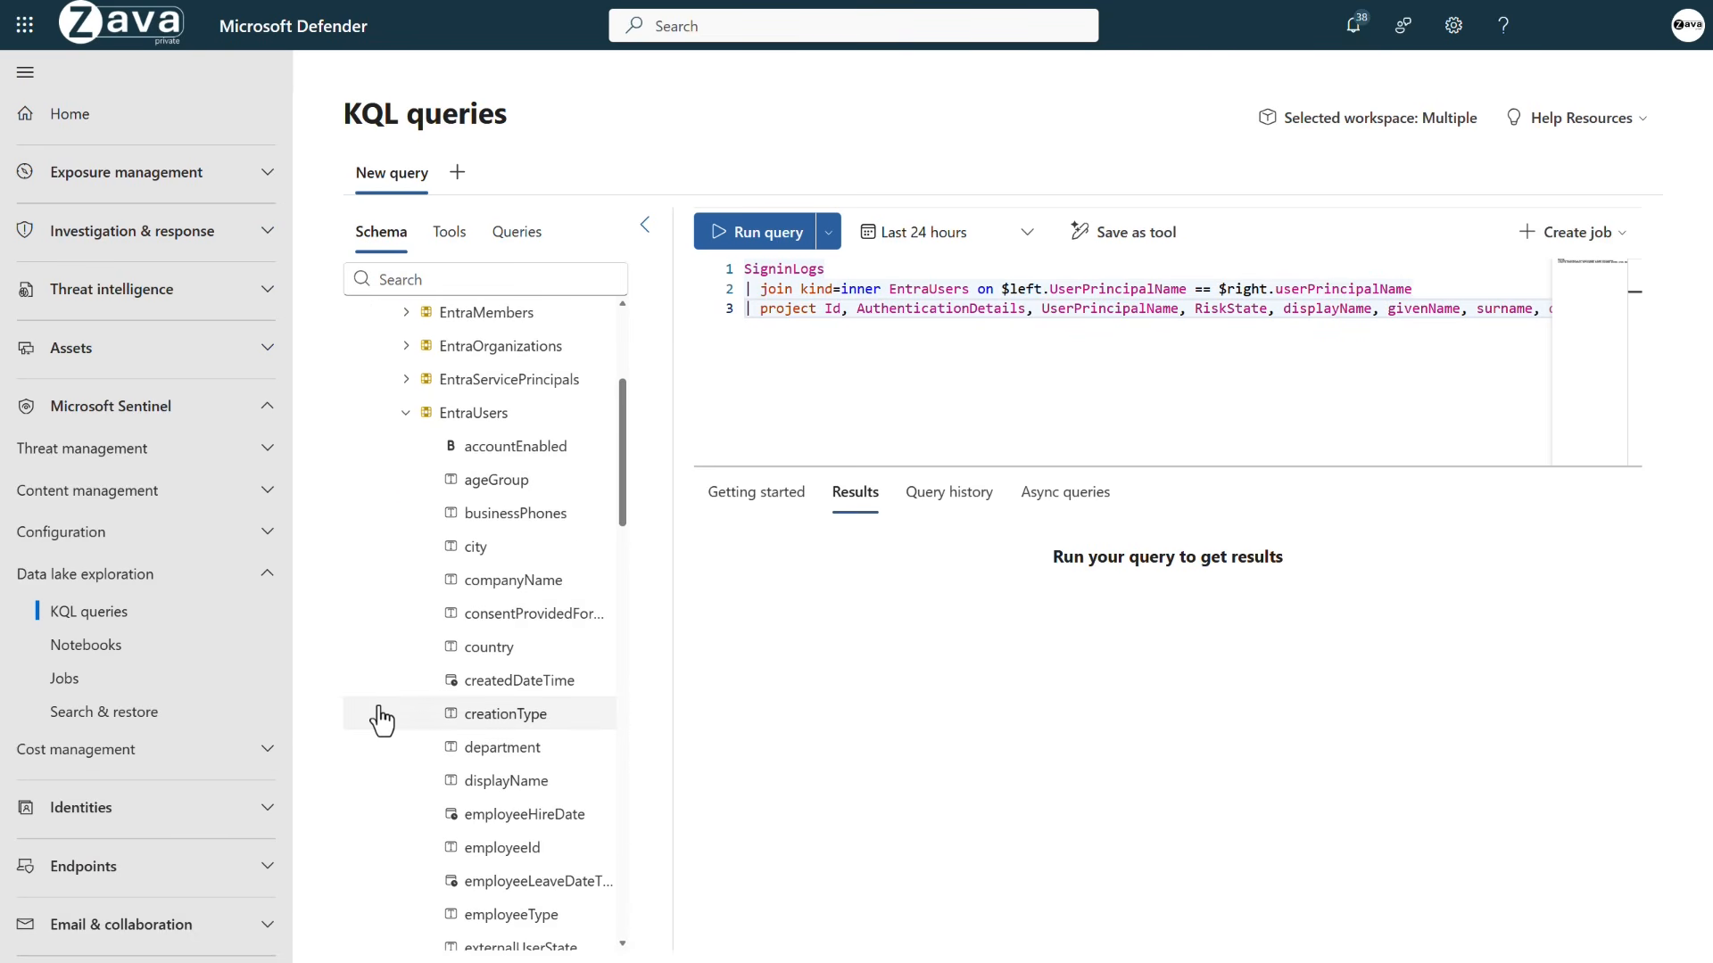
scroll(381, 719, up, 4)
click(406, 710)
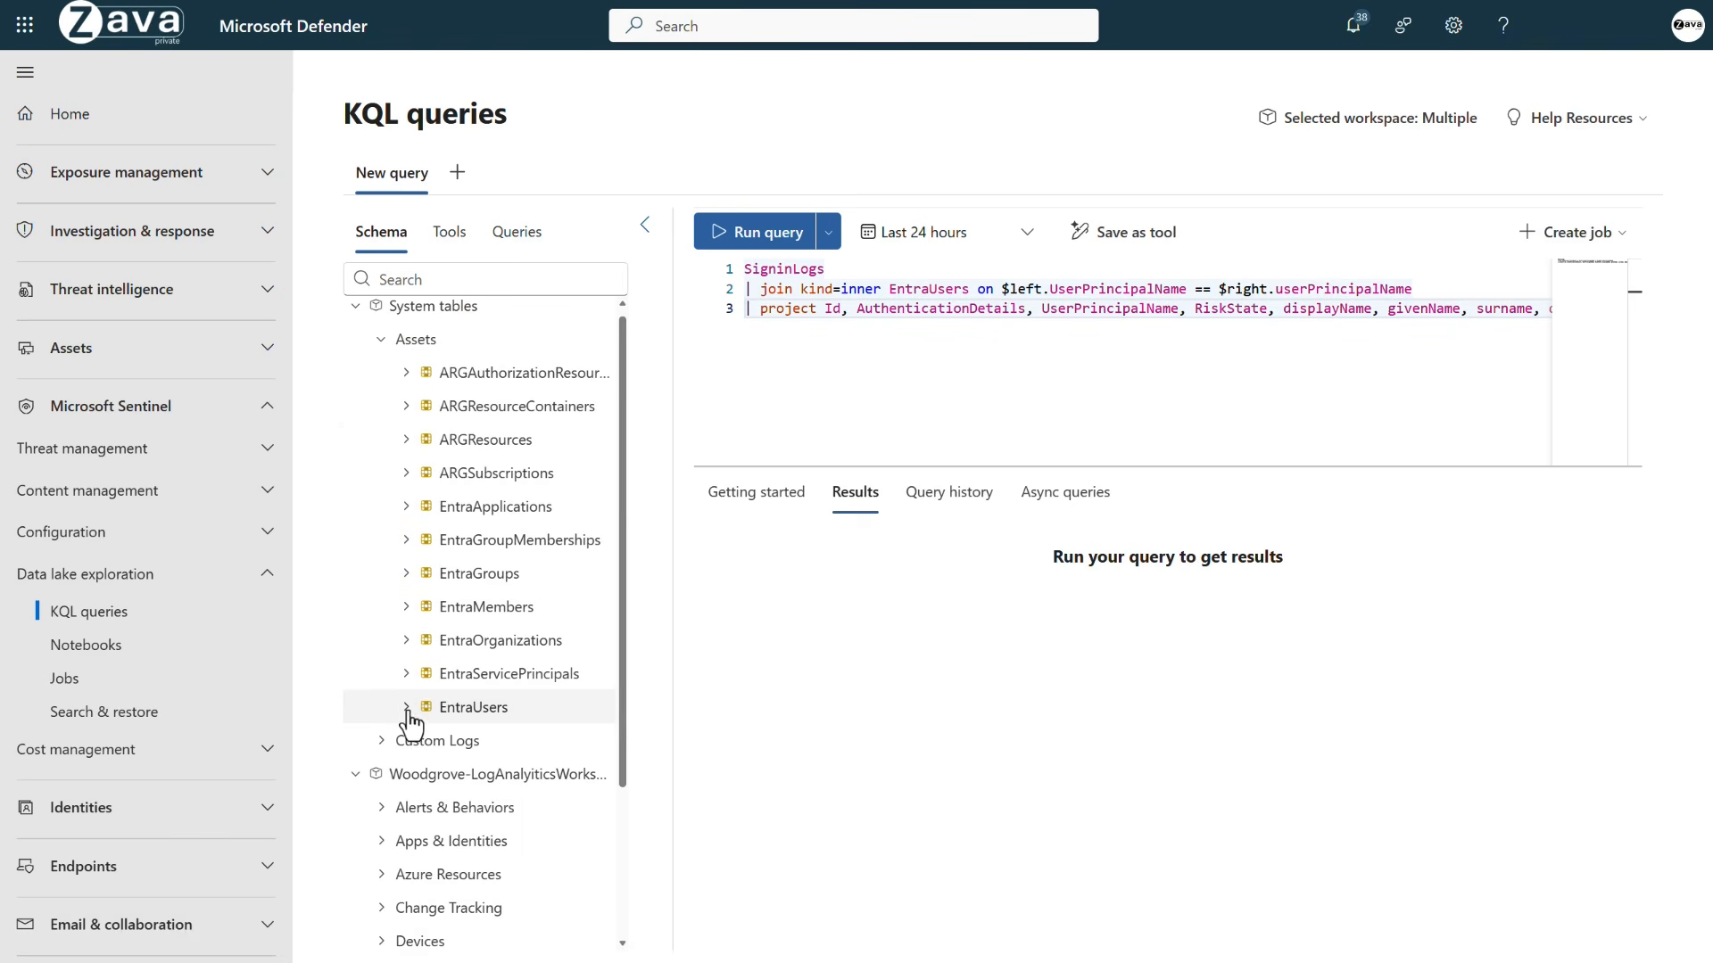
click(382, 340)
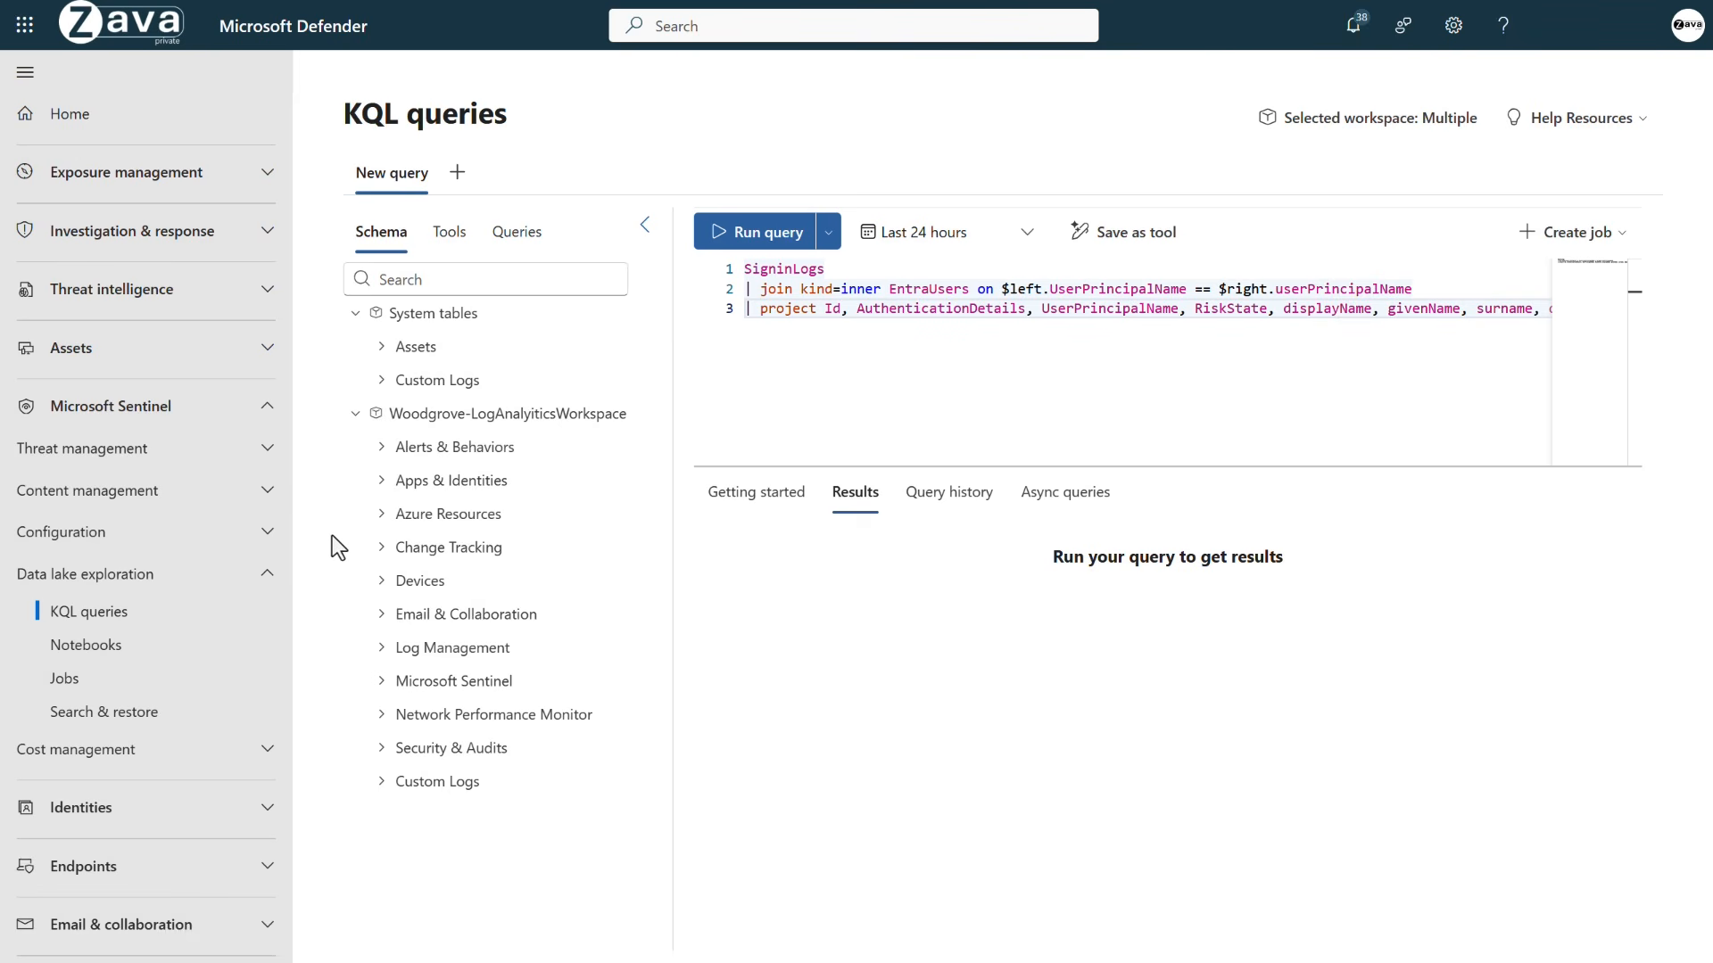
- Review the DeviceInfo columns in the Woodgrove workspace's Devices group and the ready-made Microsoft Sentinel data lake queries, returning to the schema
click(381, 581)
scroll(351, 651, down, 1)
scroll(354, 652, down, 2)
click(406, 568)
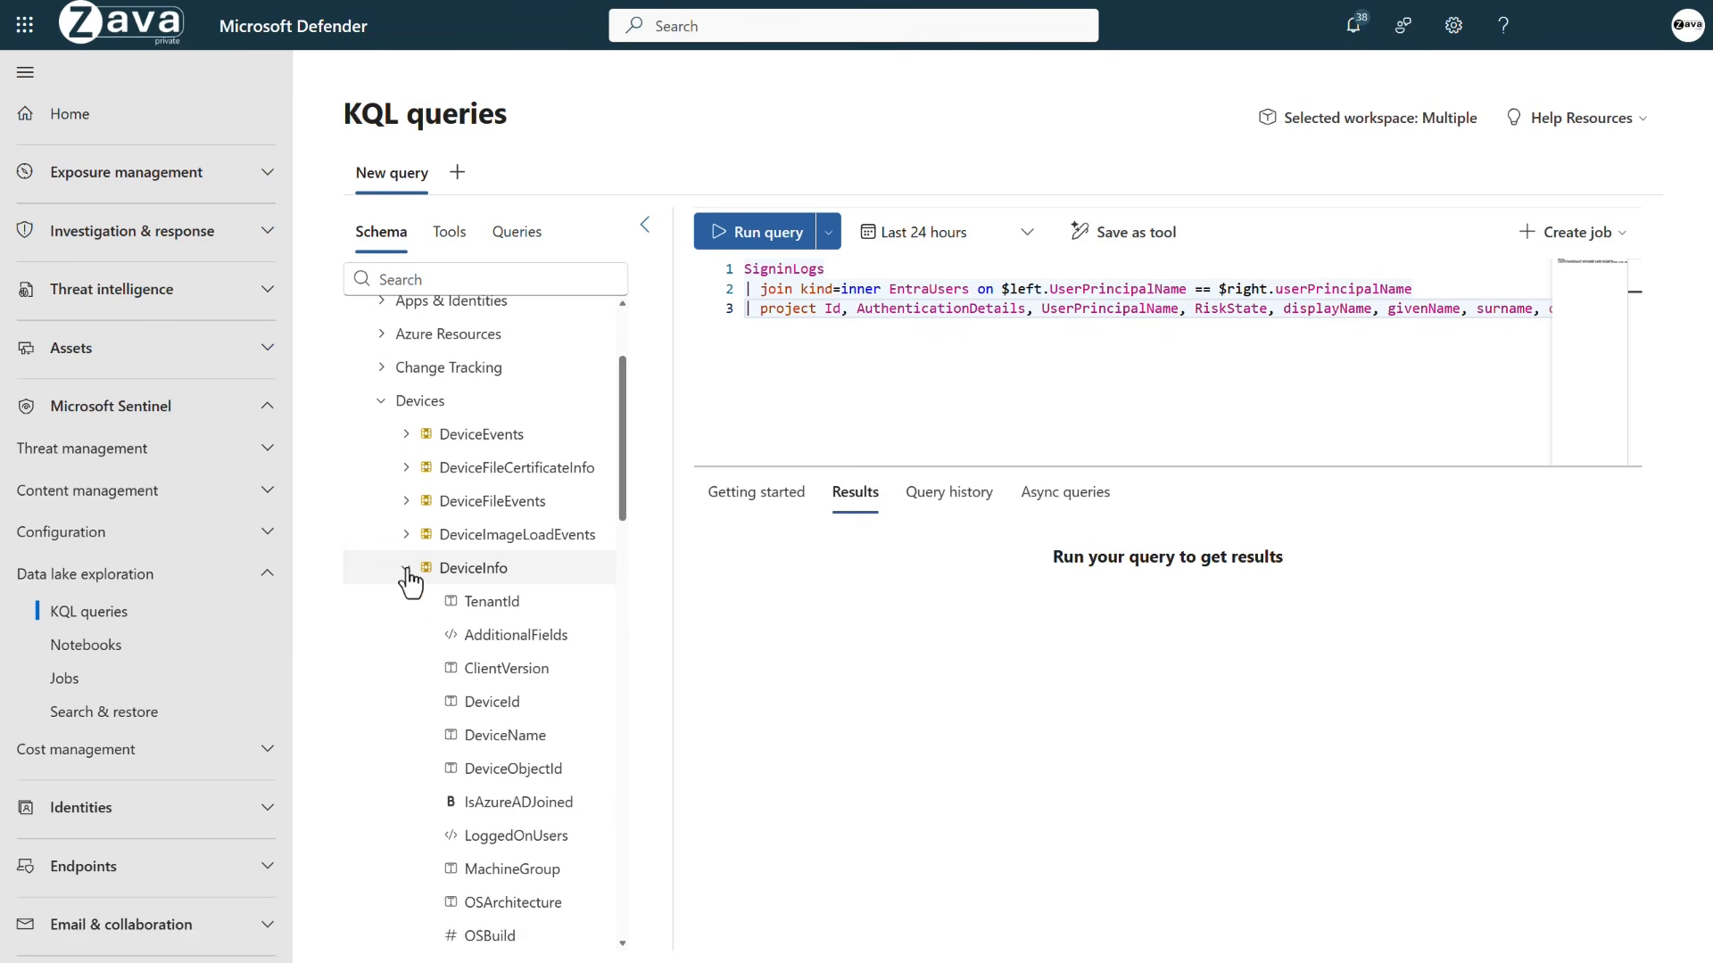
click(406, 570)
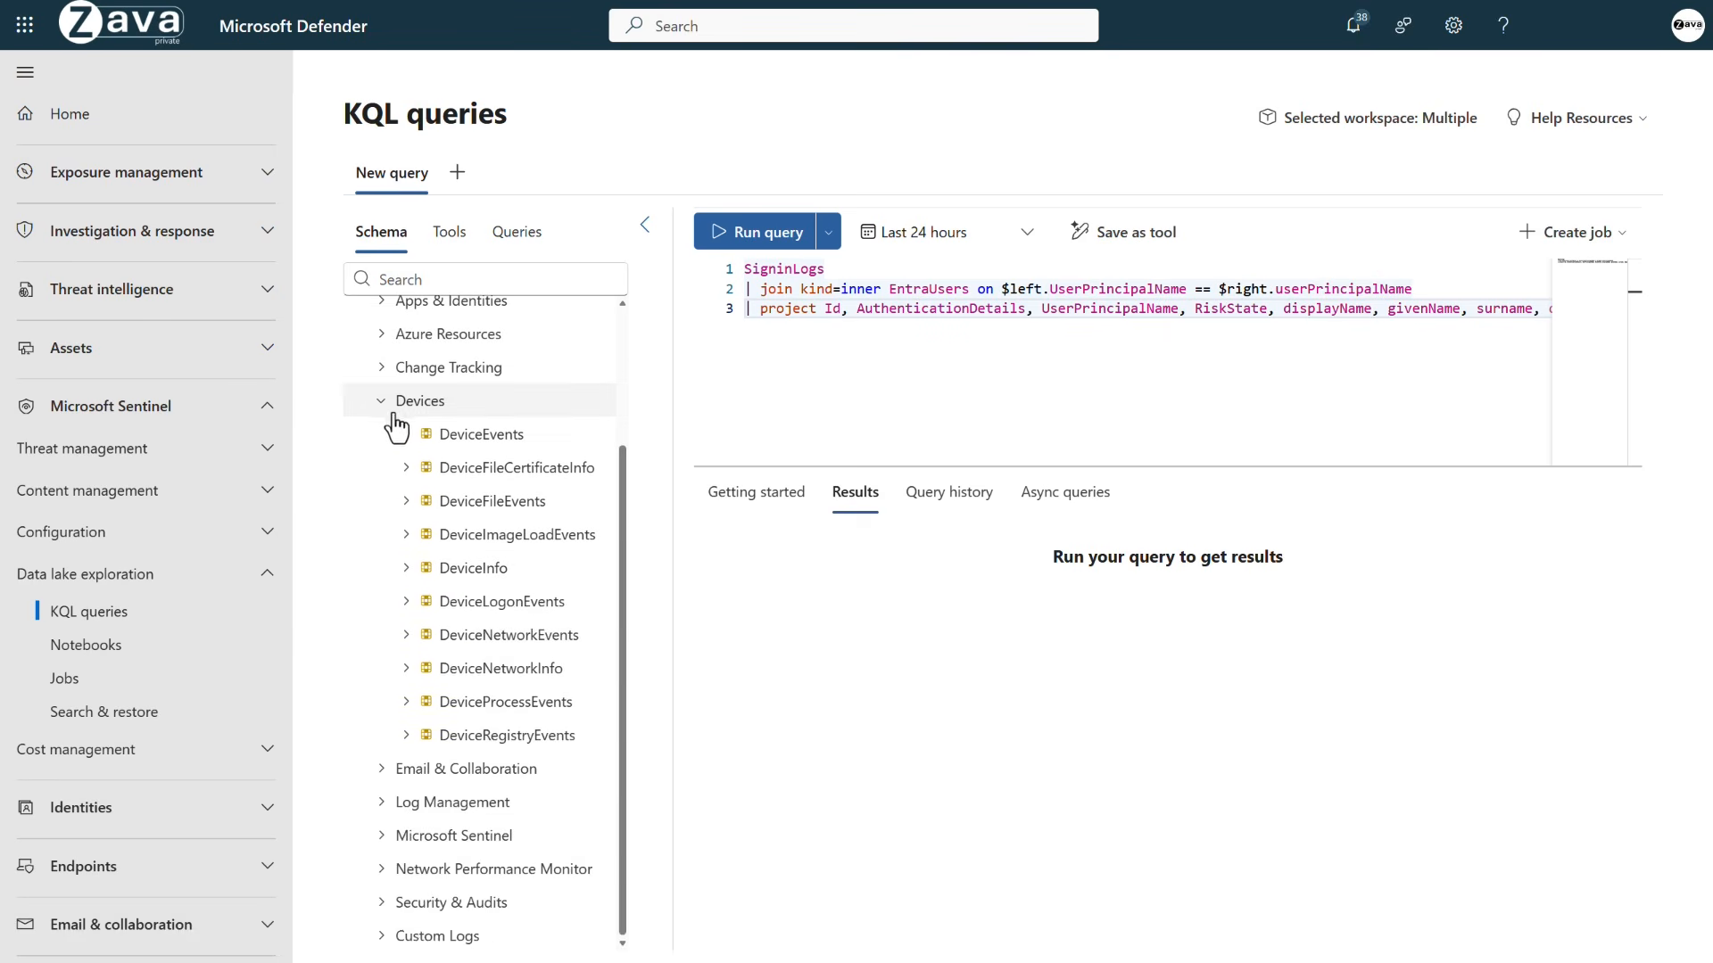
click(384, 407)
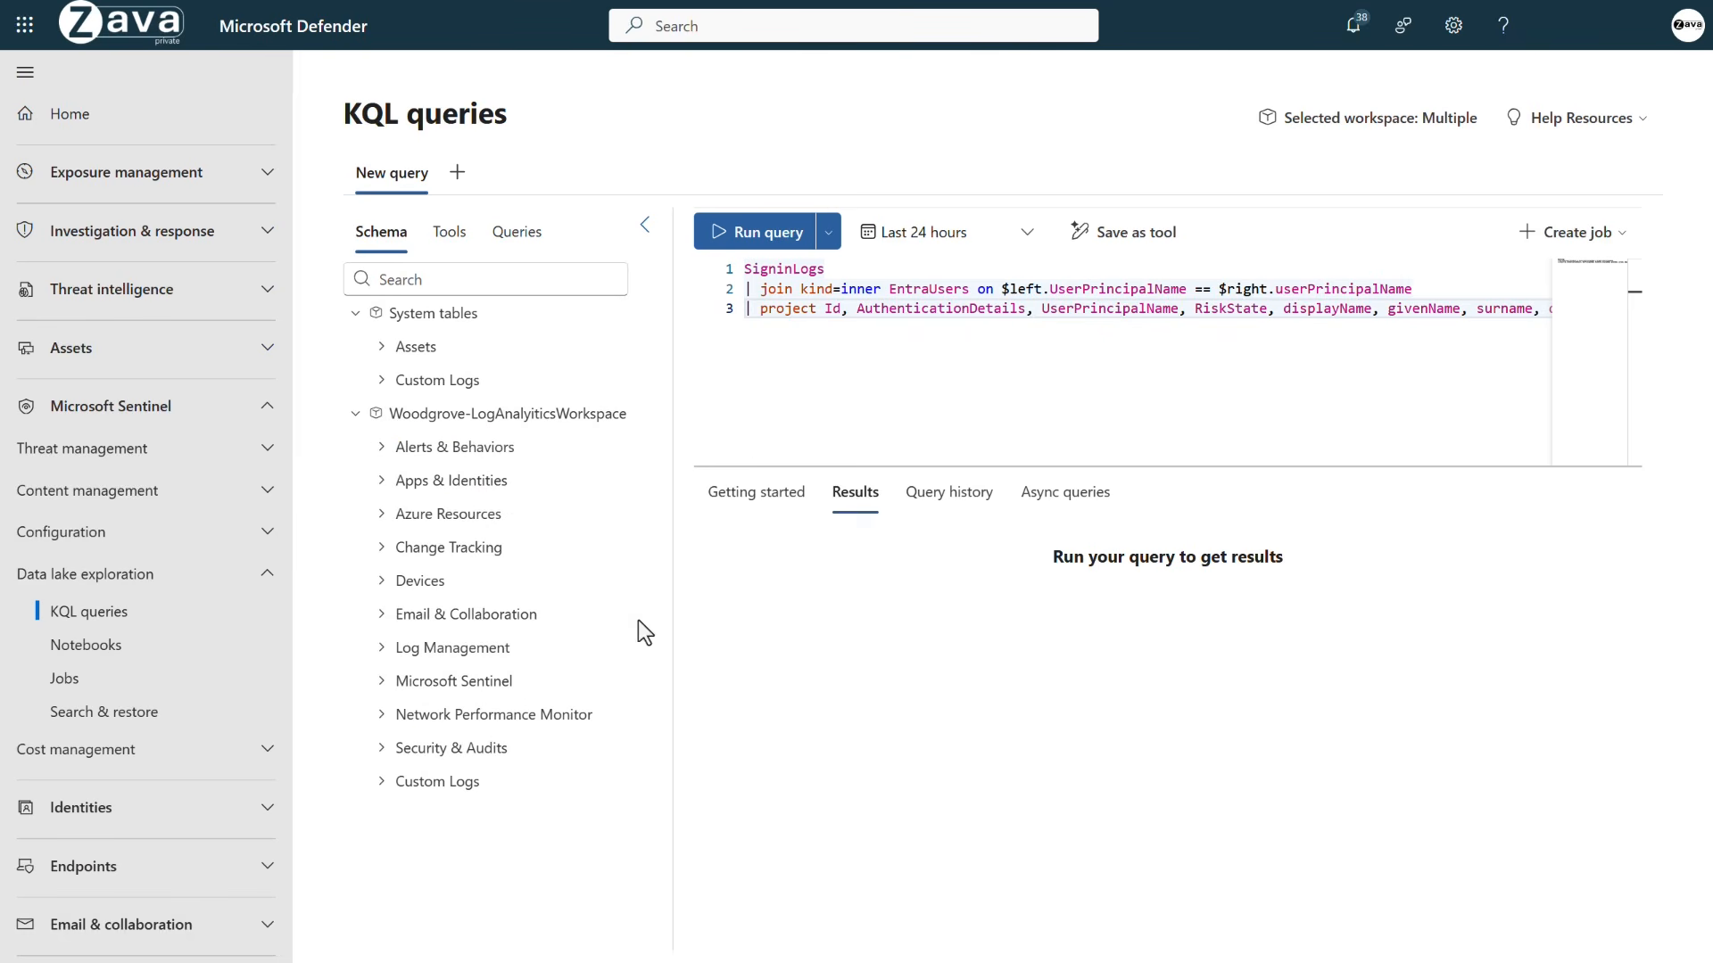
click(533, 236)
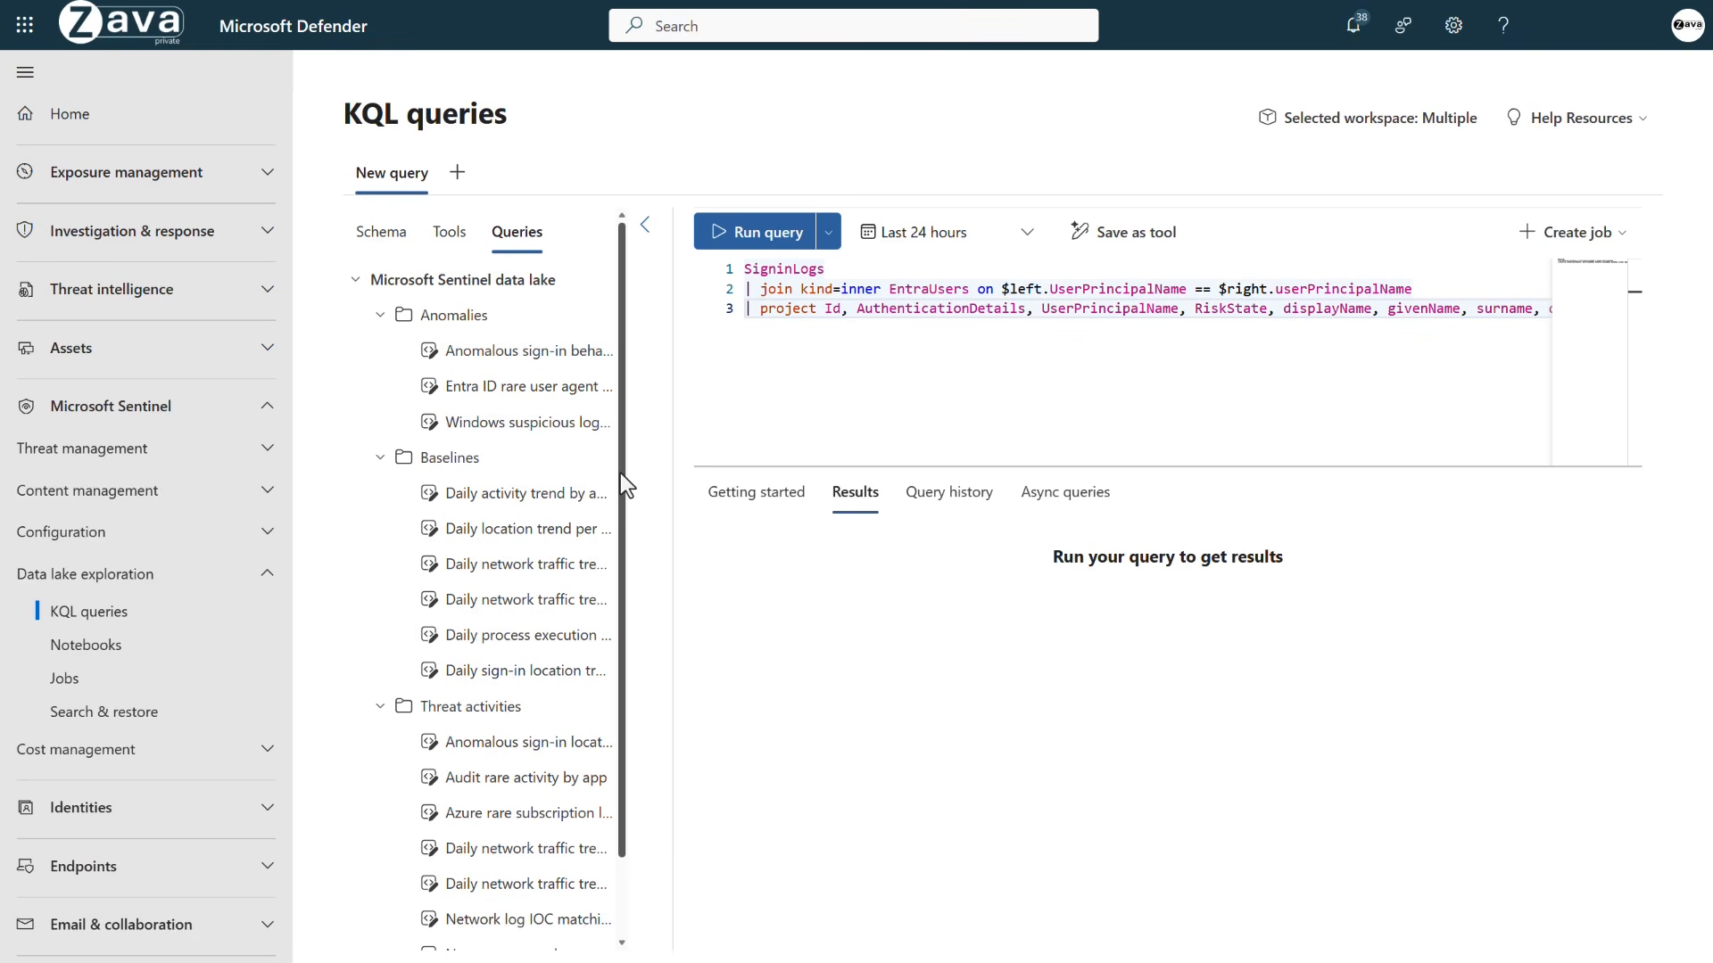
click(389, 237)
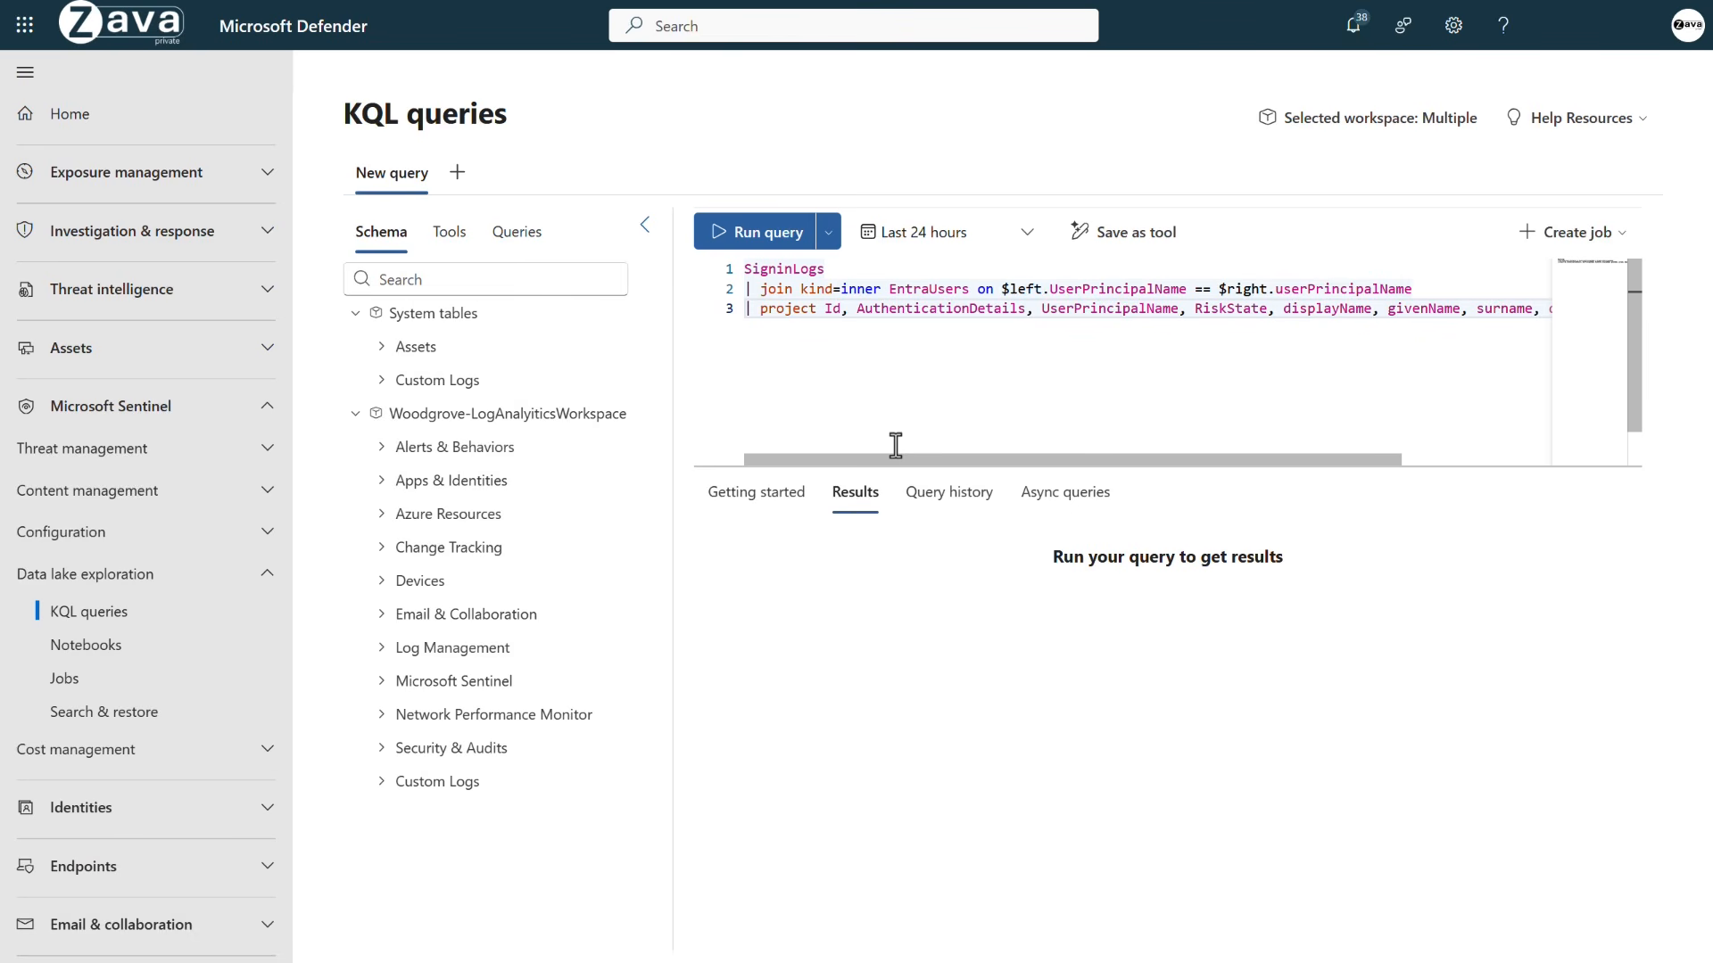
- Re-enter the right-hand key of the EntraUsers join as $right.userPrincipalName, using the suggested column name
double_click(1303, 284)
key(BackSpace)
key(BackSpace)
text(.us)
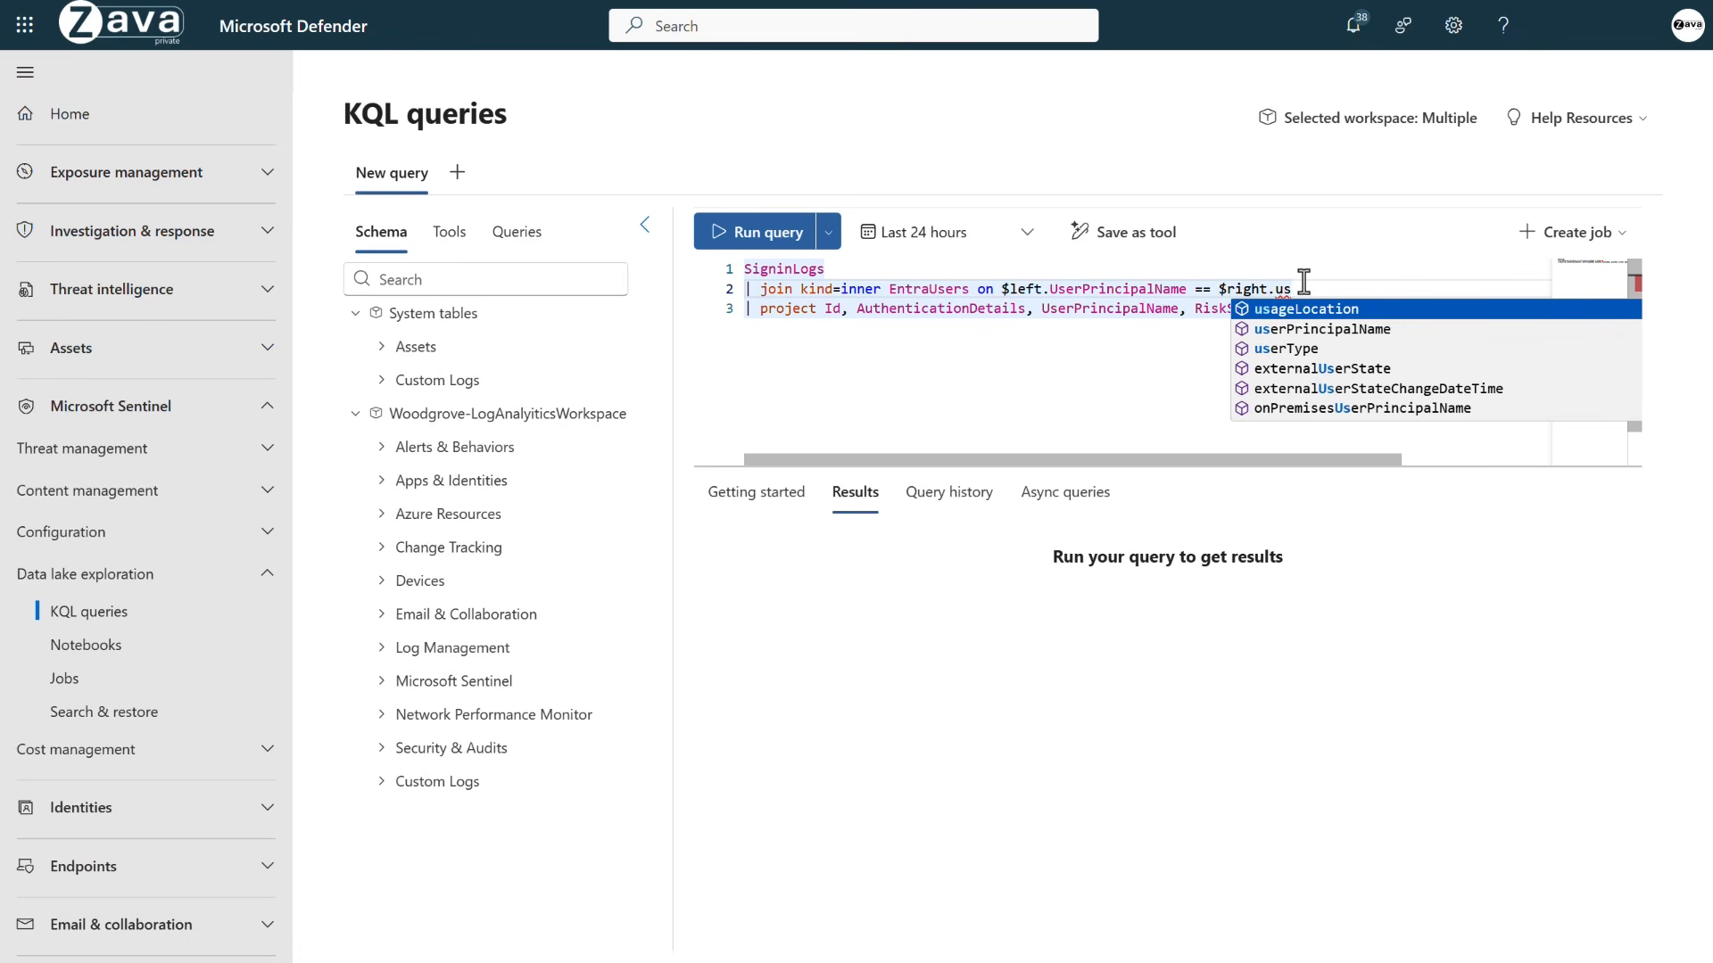
key(Down)
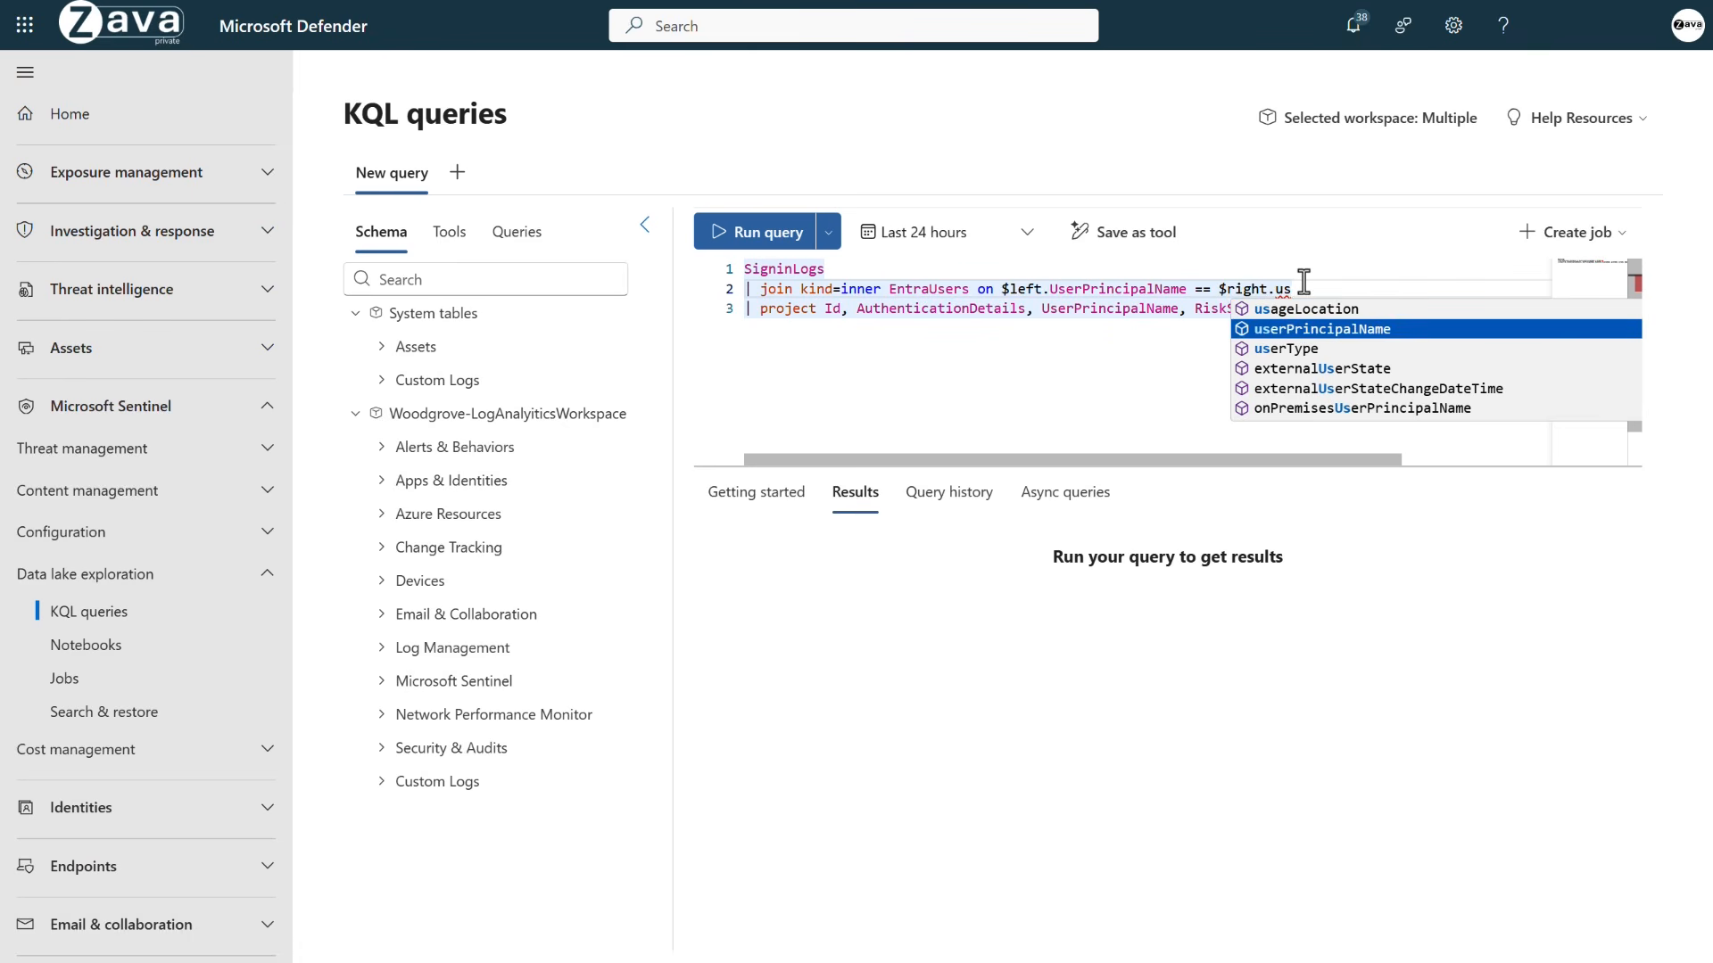
key(Tab)
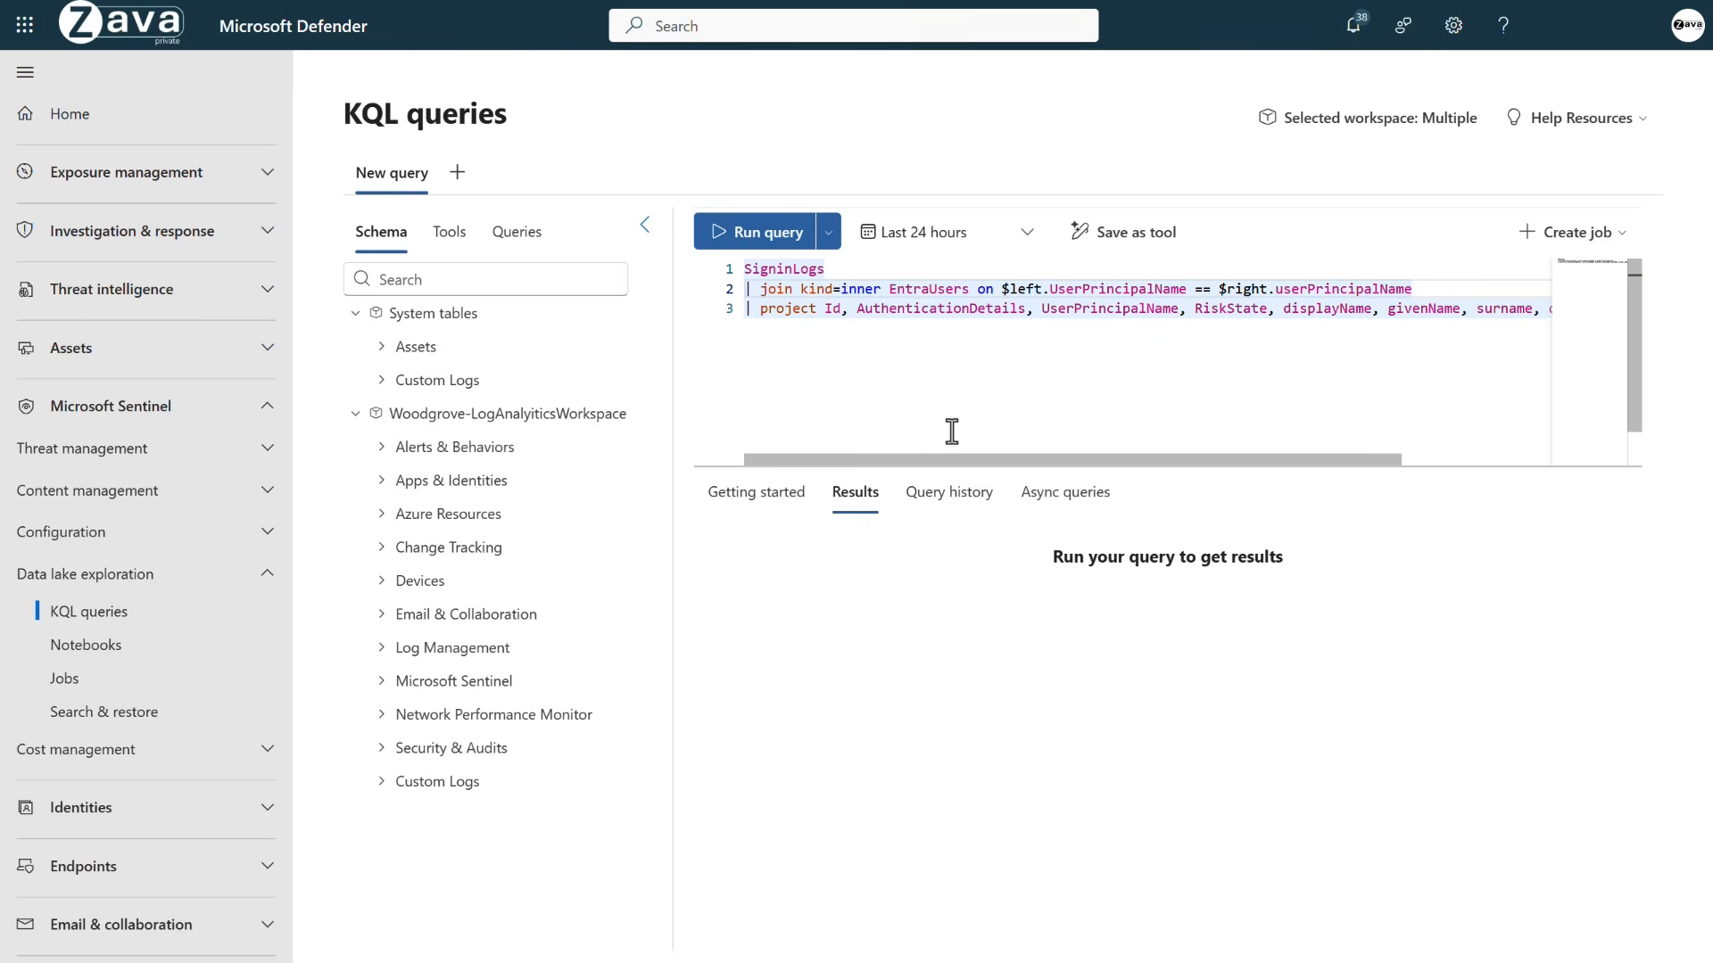
click(1011, 241)
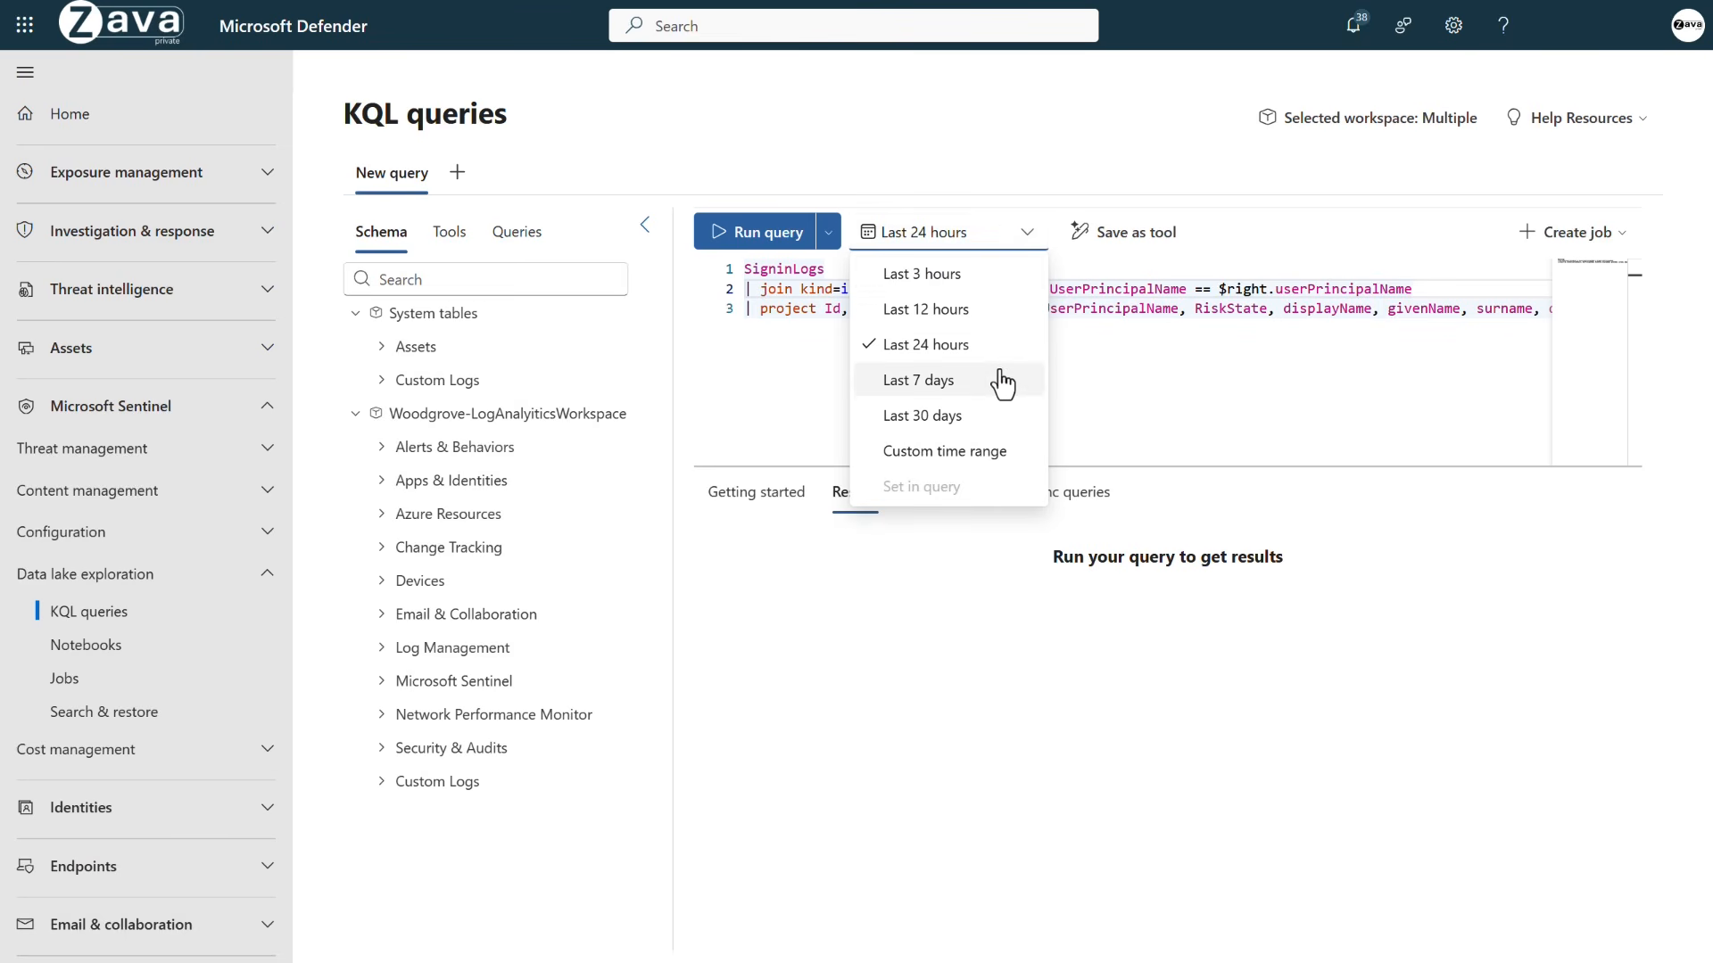
click(992, 464)
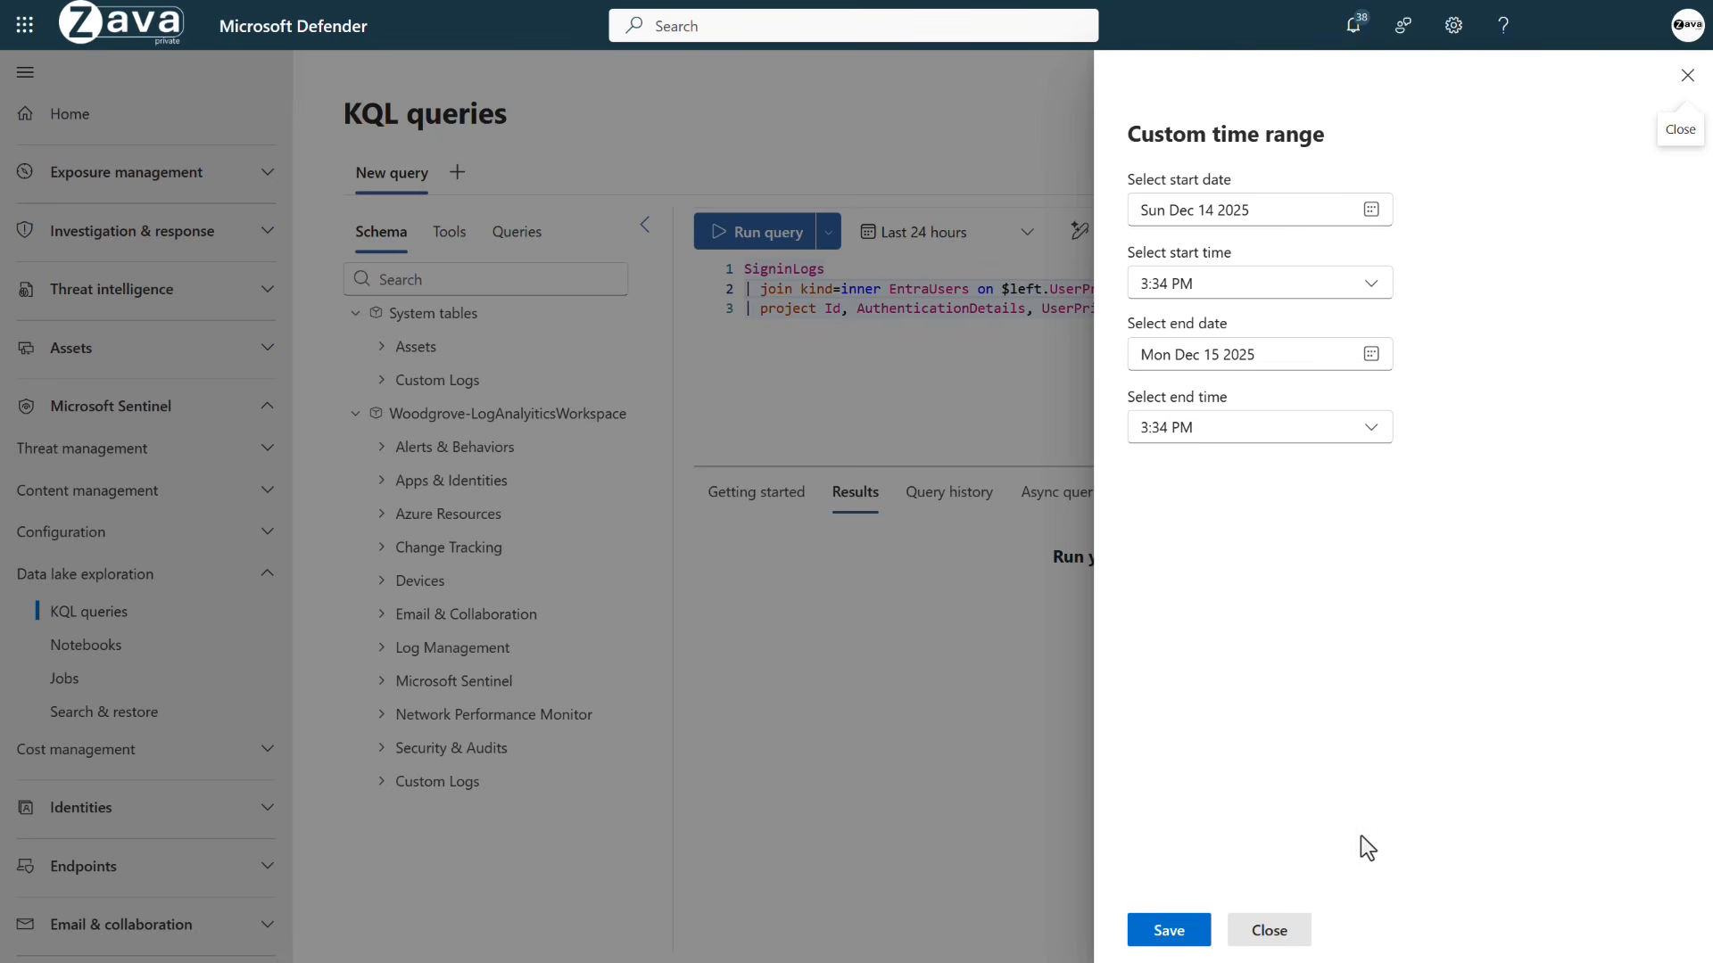
click(1302, 939)
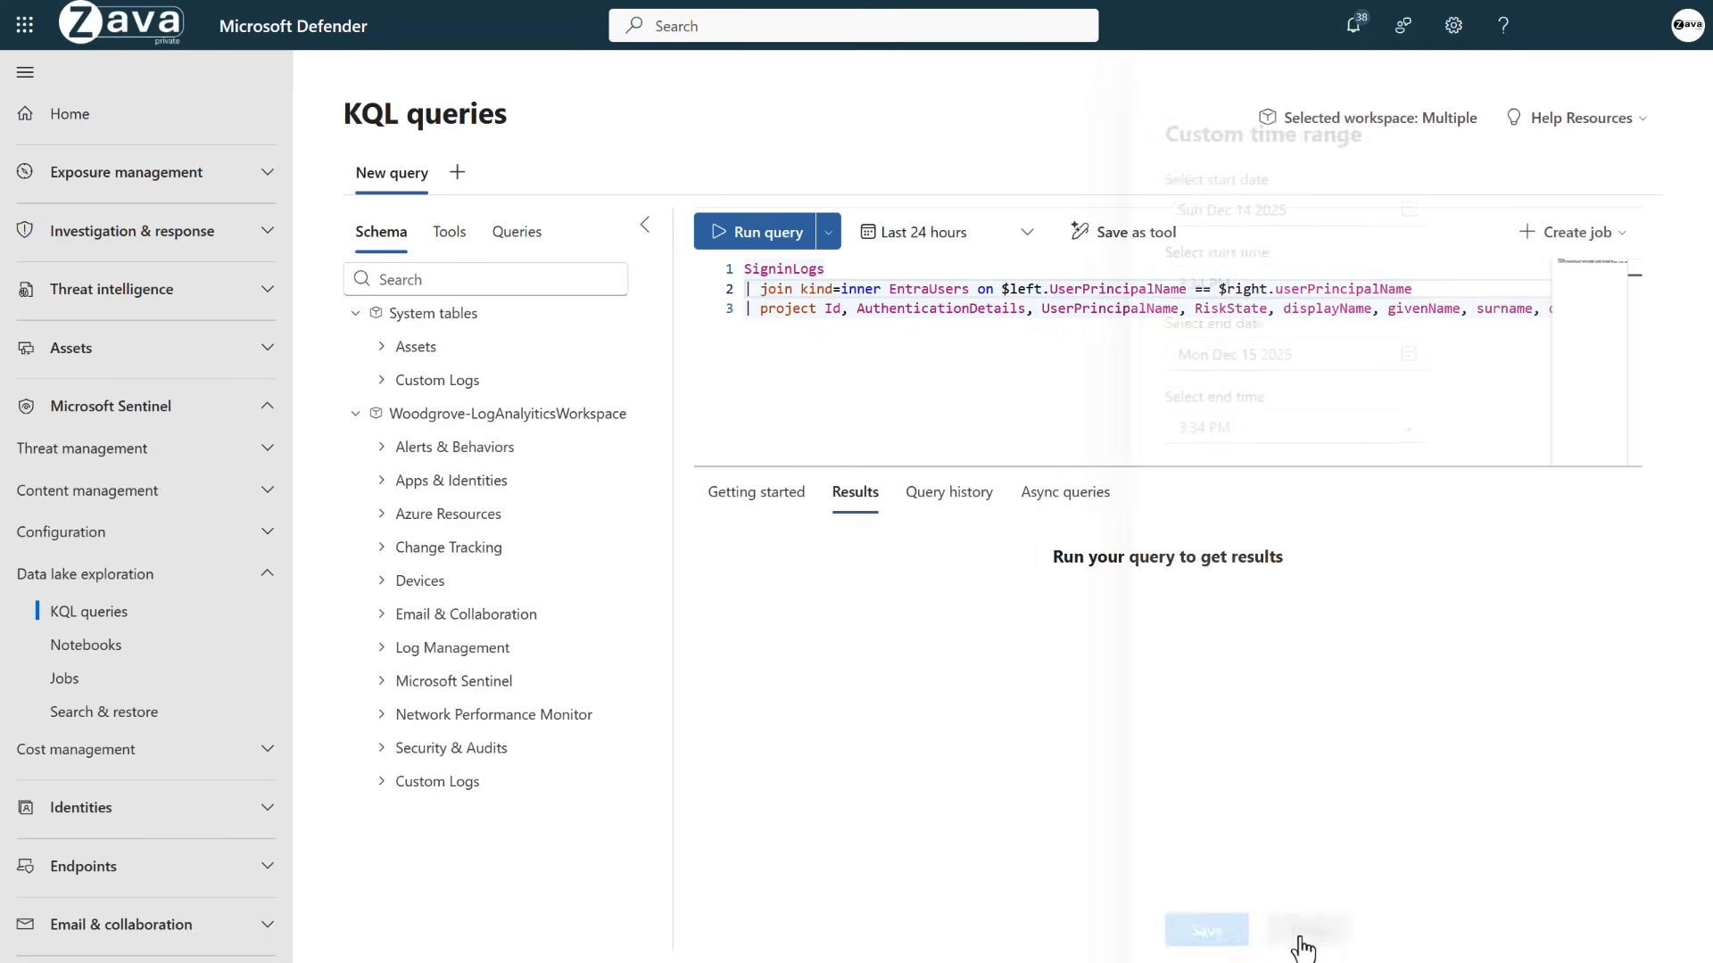
- Run the SigninLogs query over the last 24 hours and expand the third result row to review its fields
click(719, 232)
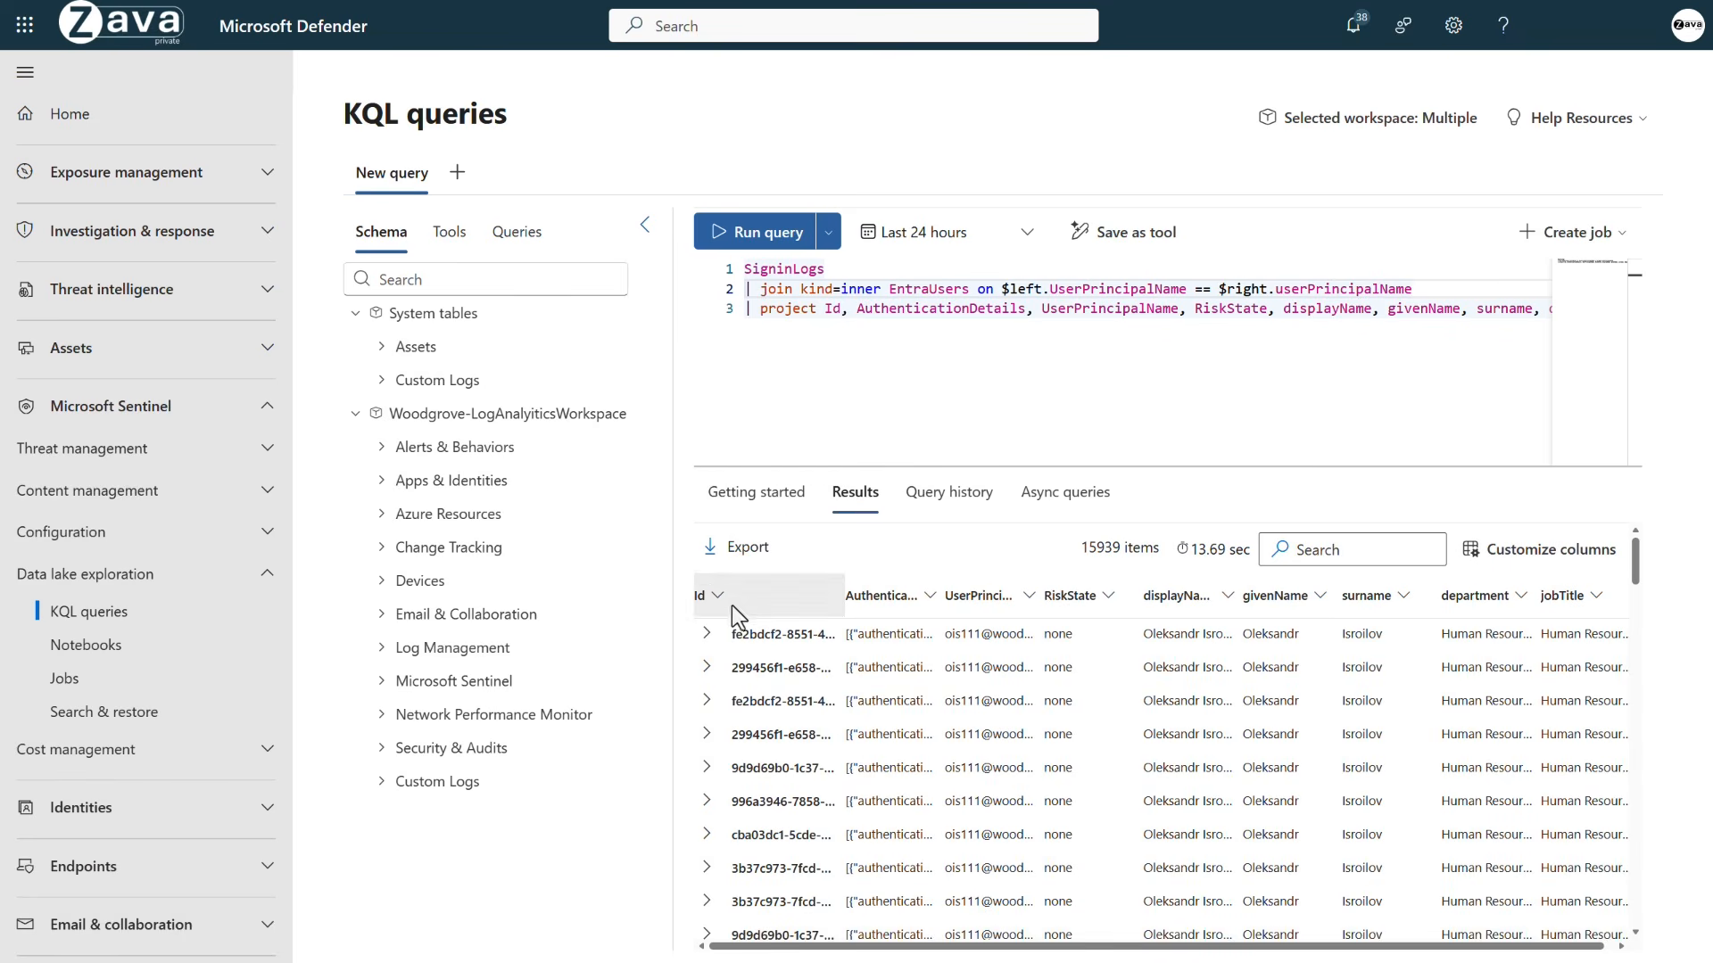
click(707, 701)
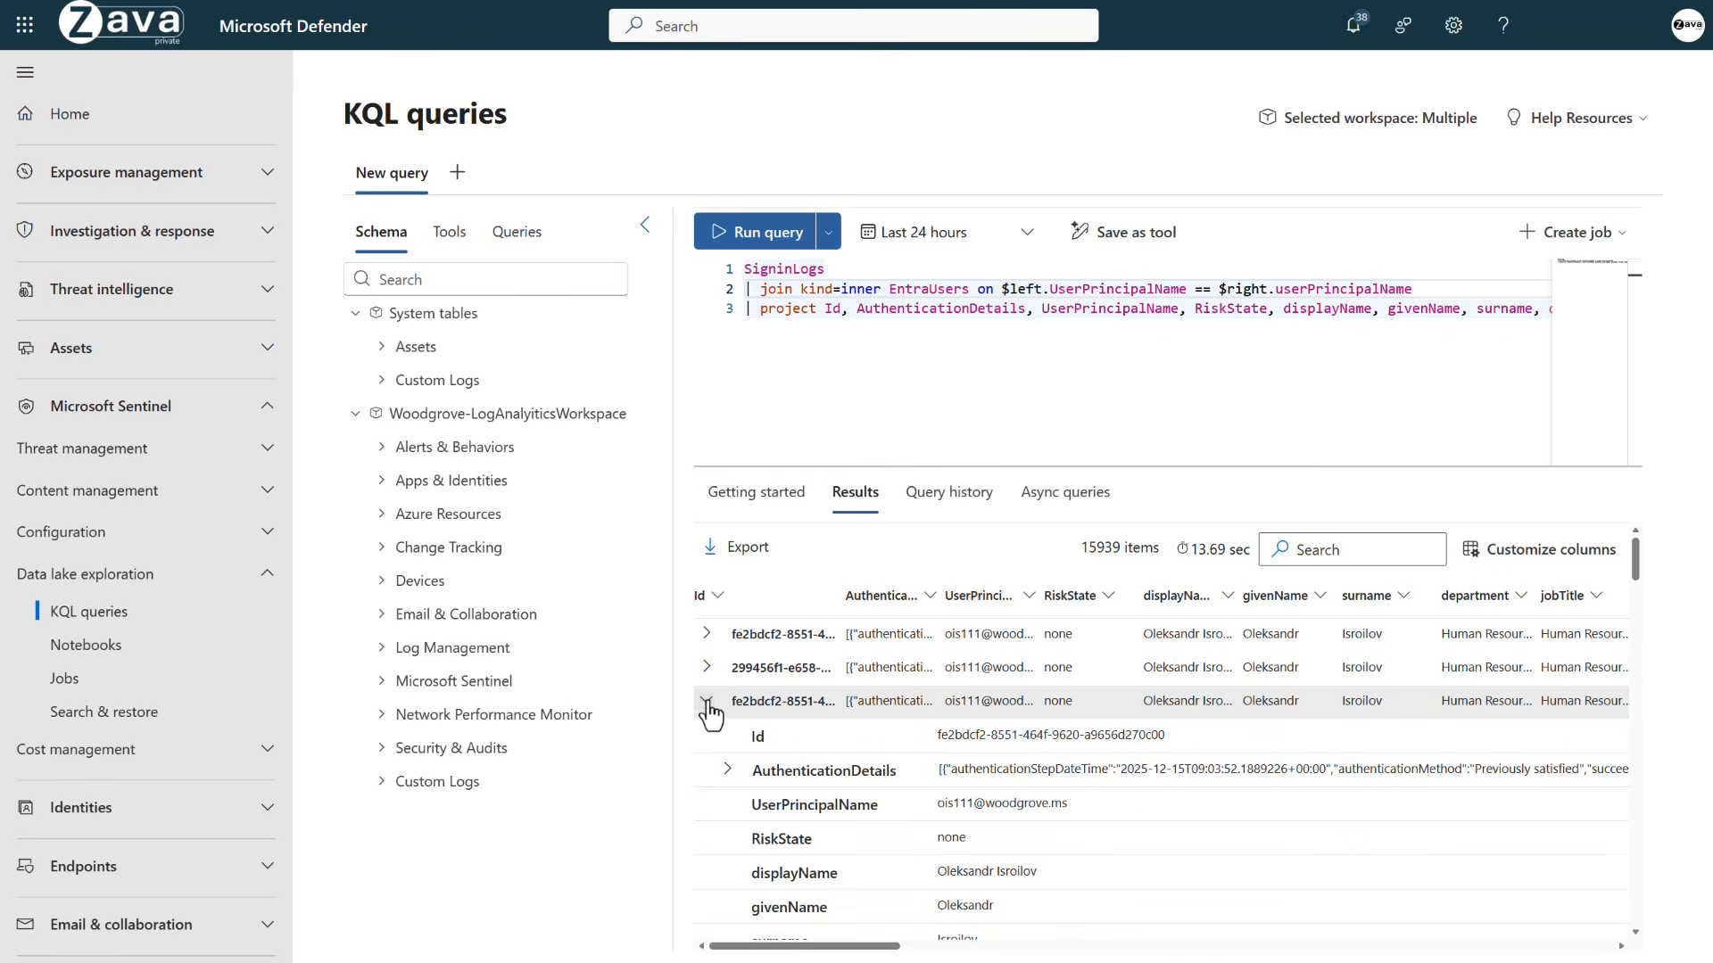
scroll(711, 713, down, 2)
scroll(711, 714, up, 3)
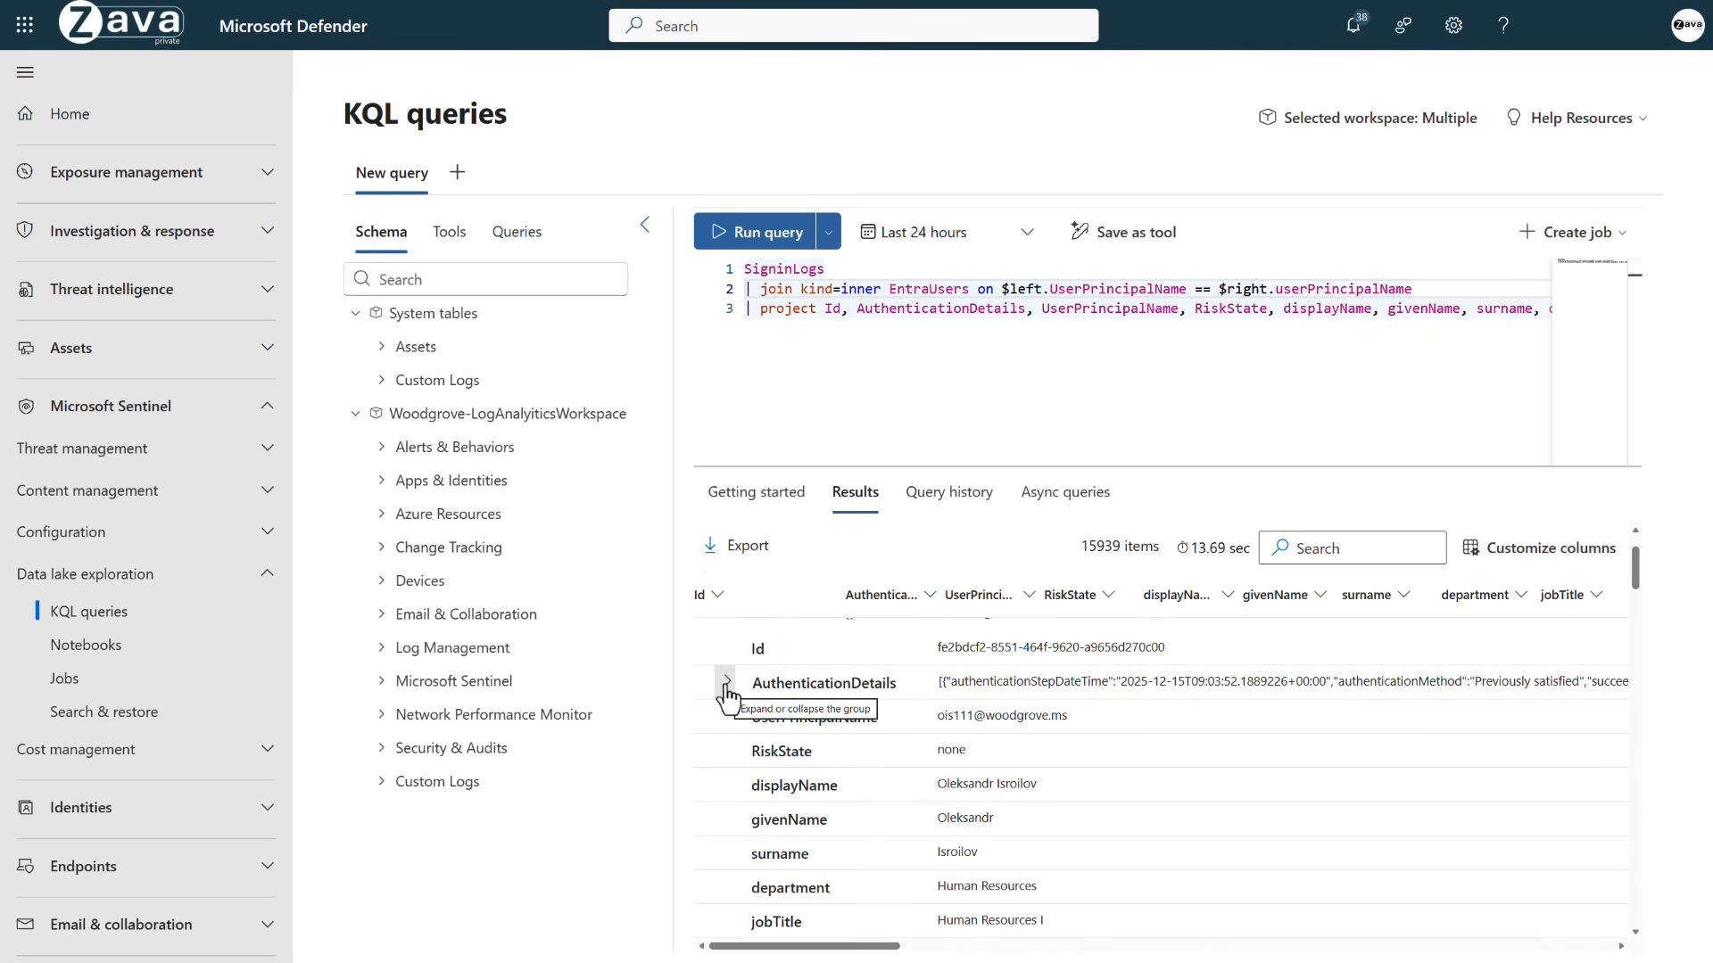
- Inspect entry 0 of the expanded row's AuthenticationDetails, and collapse the row
click(727, 685)
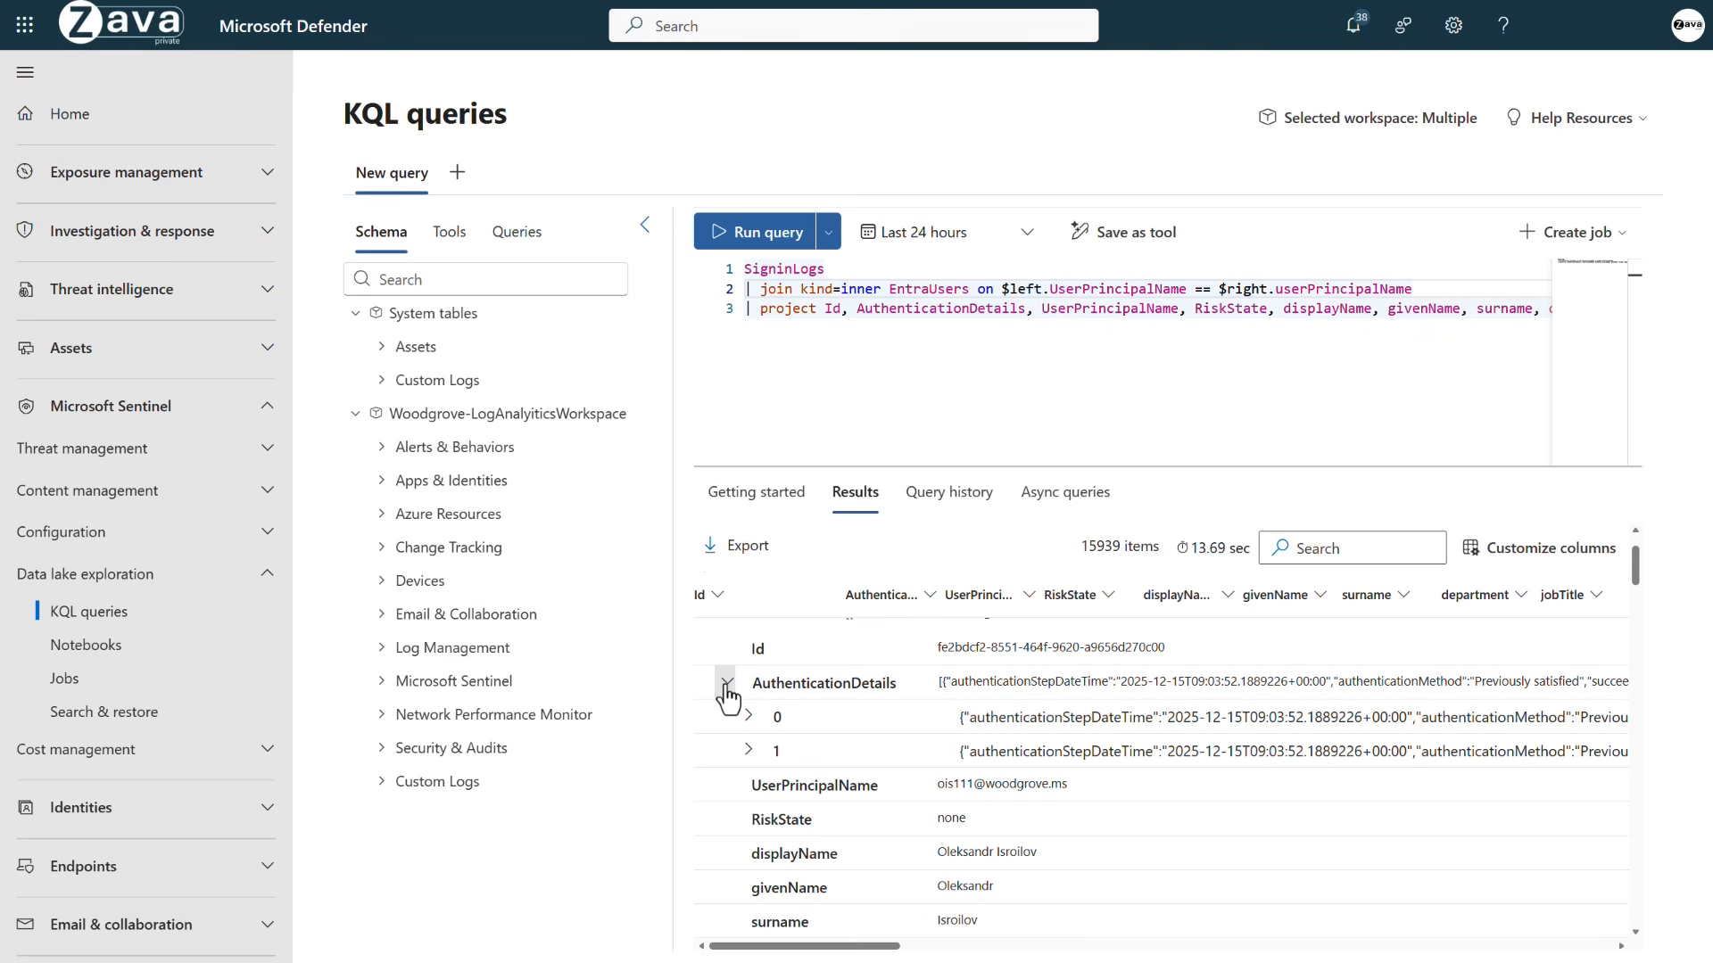
click(749, 717)
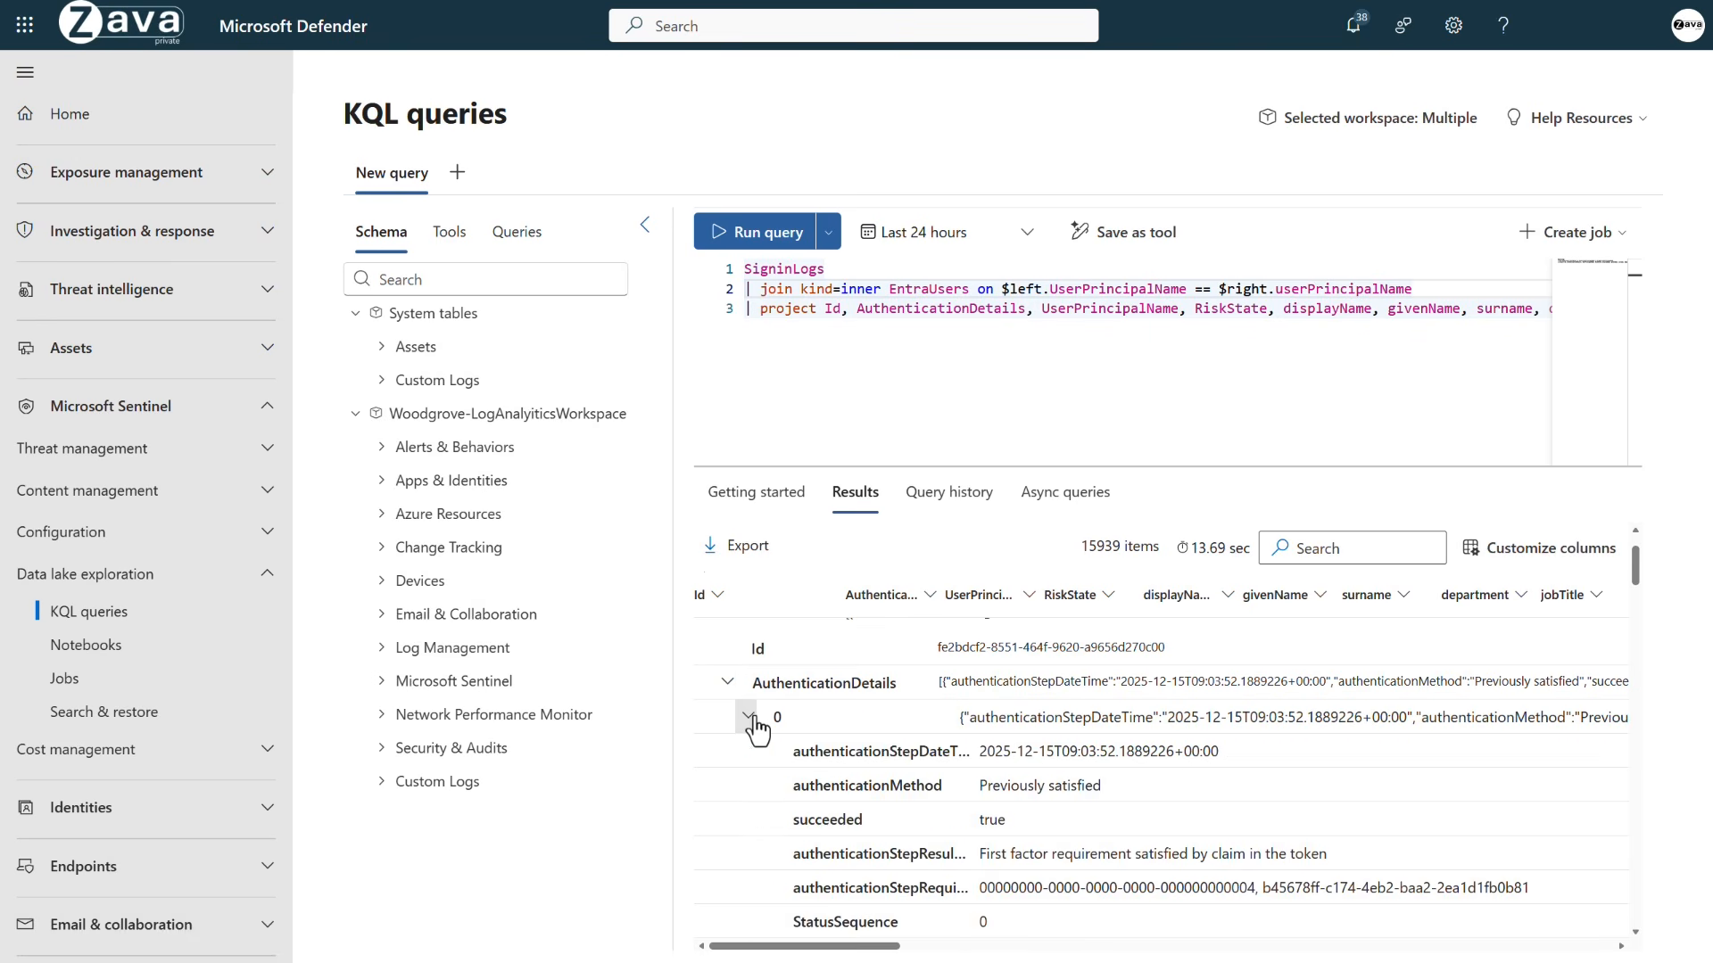
scroll(771, 733, down, 2)
scroll(767, 731, up, 3)
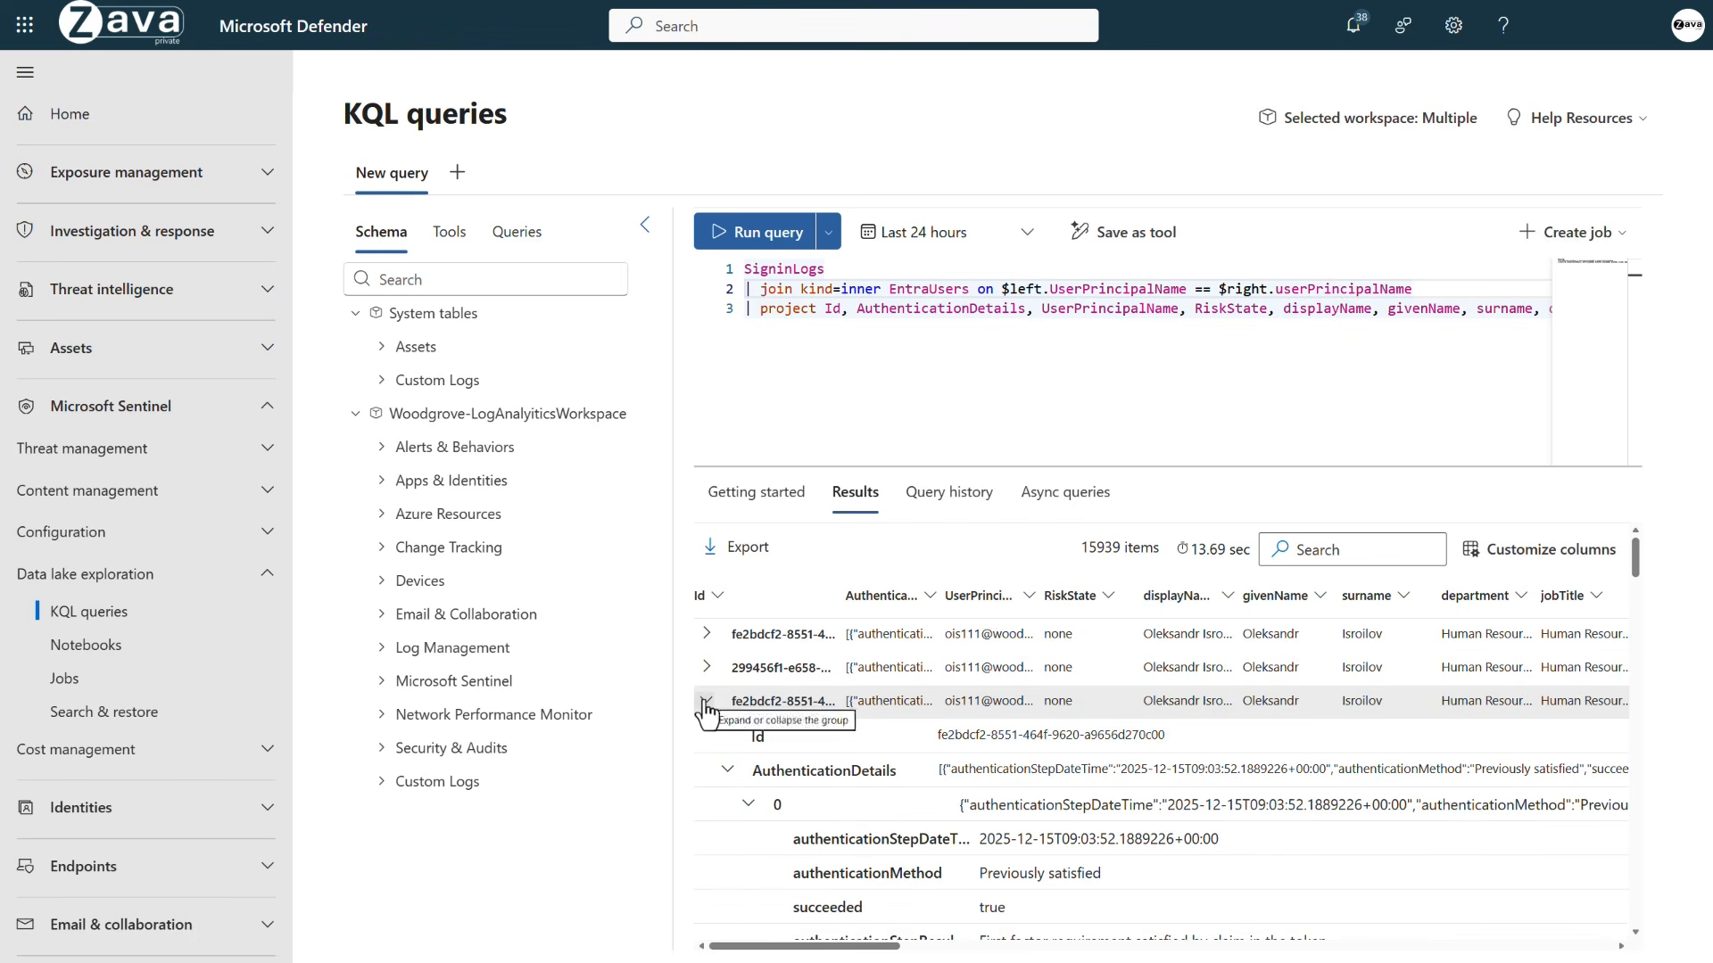
click(705, 703)
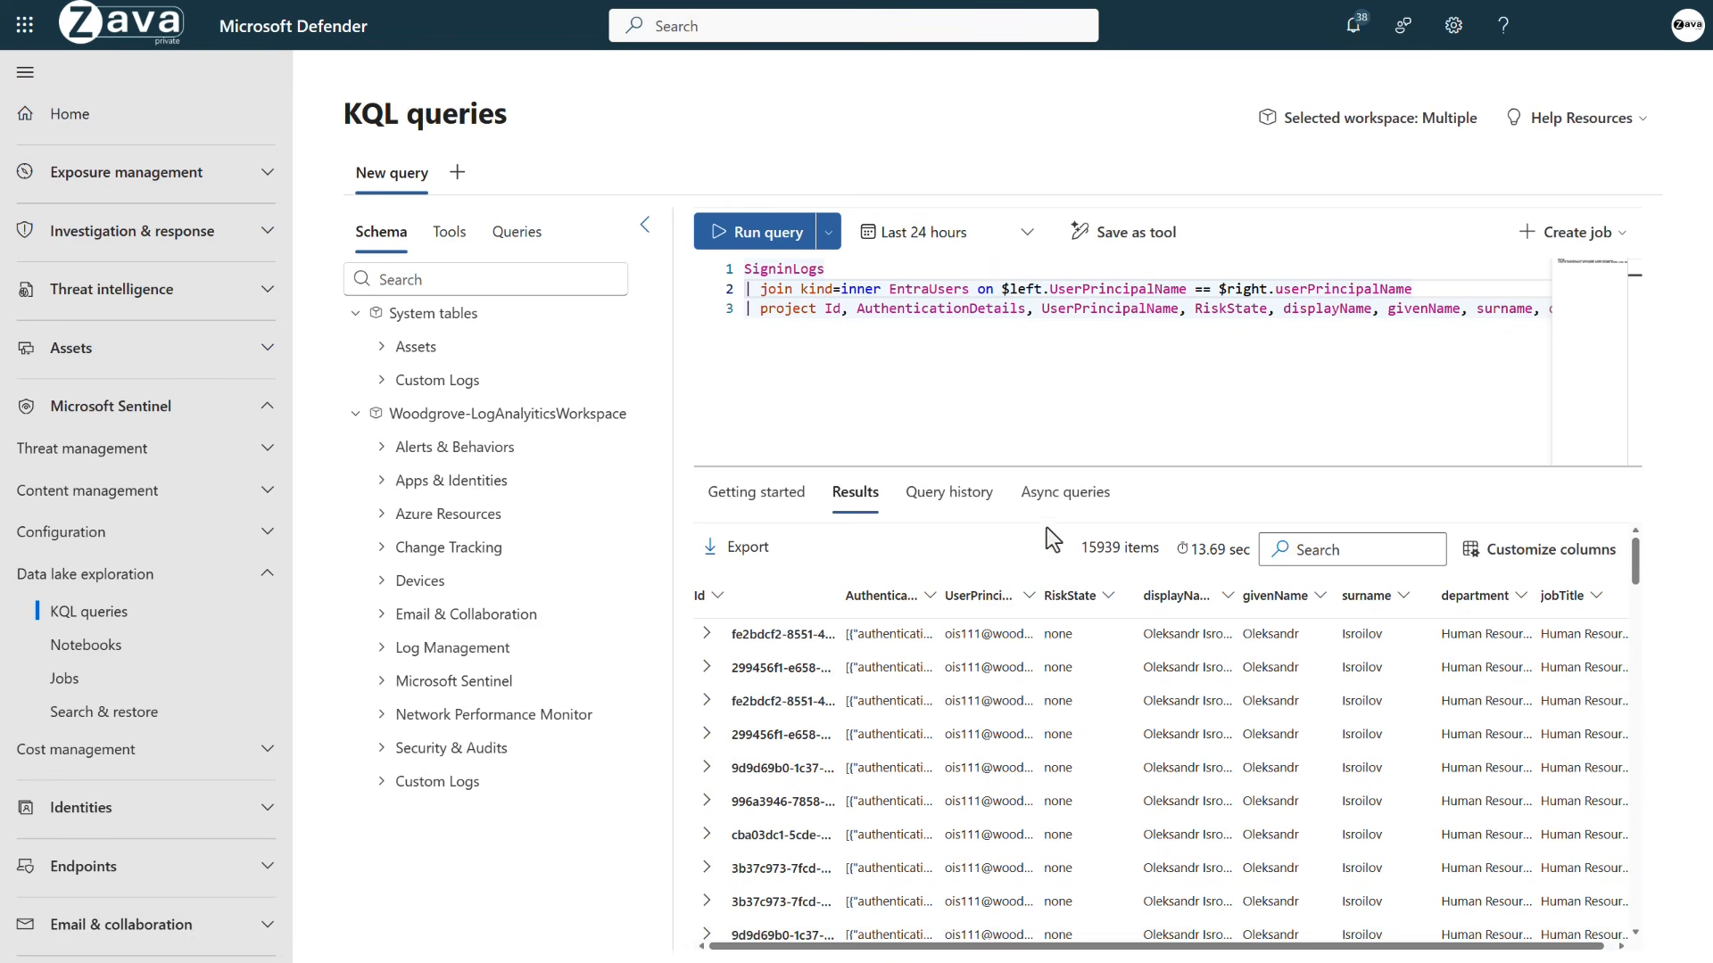
- Look through the query history, briefly check the actions for the AWSCloudTrail distinct EventTypeName query, and return to the results
click(969, 513)
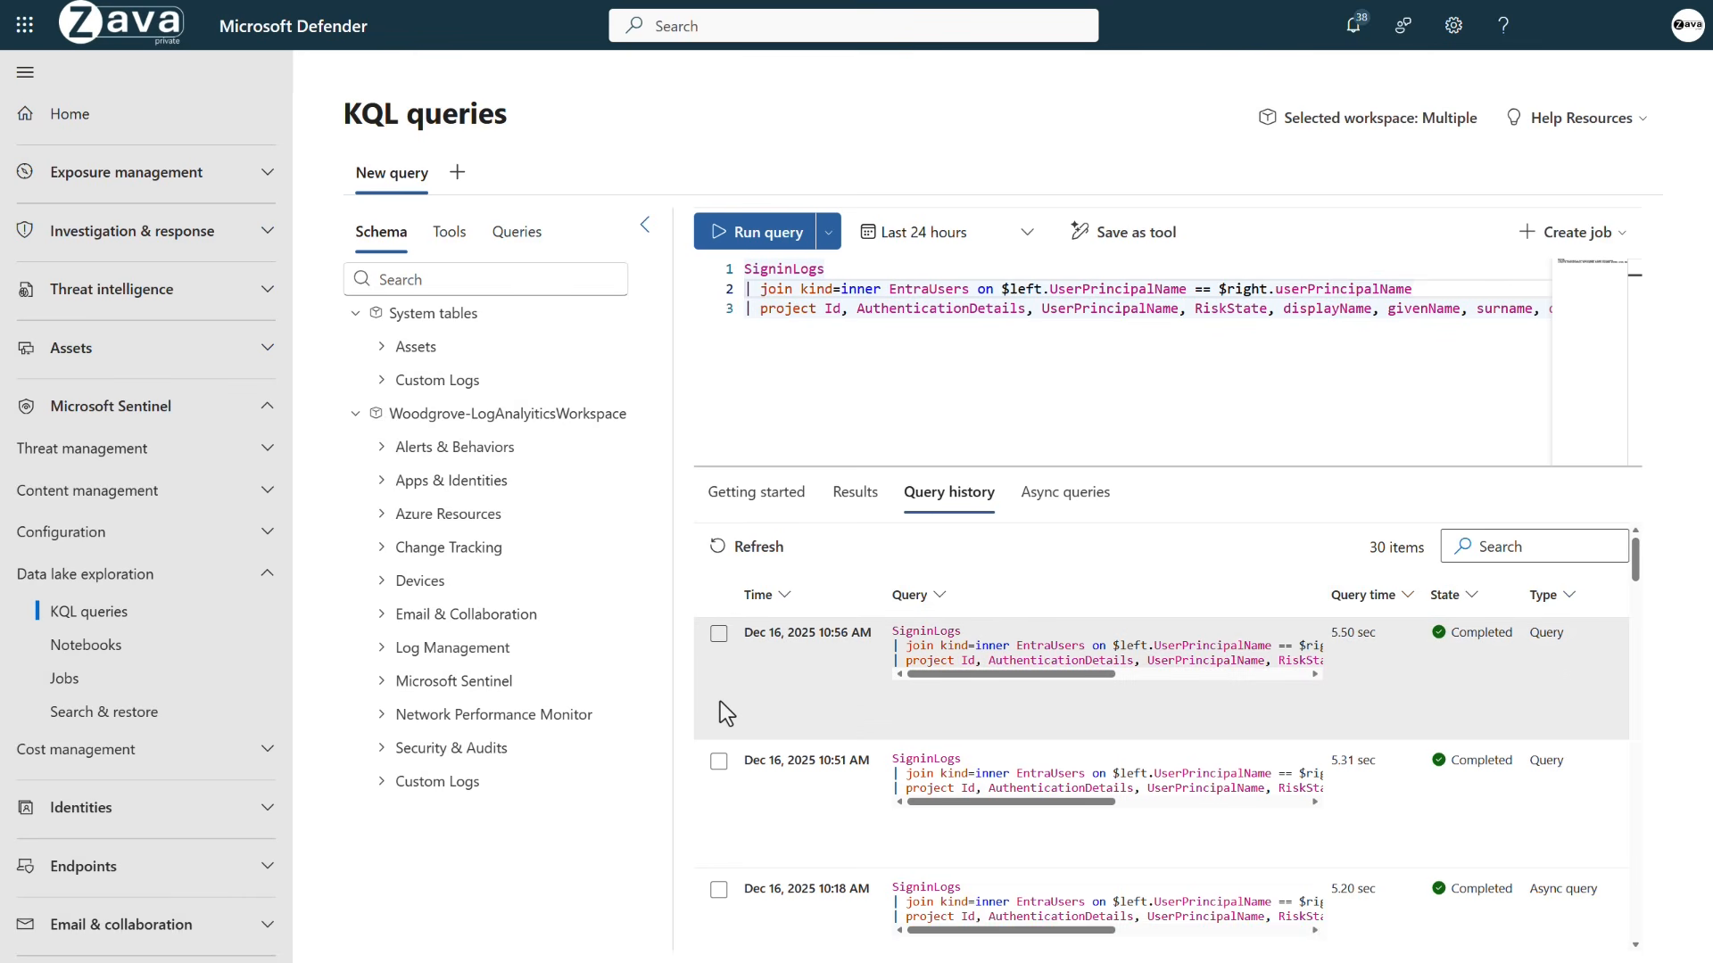
scroll(720, 701, down, 10)
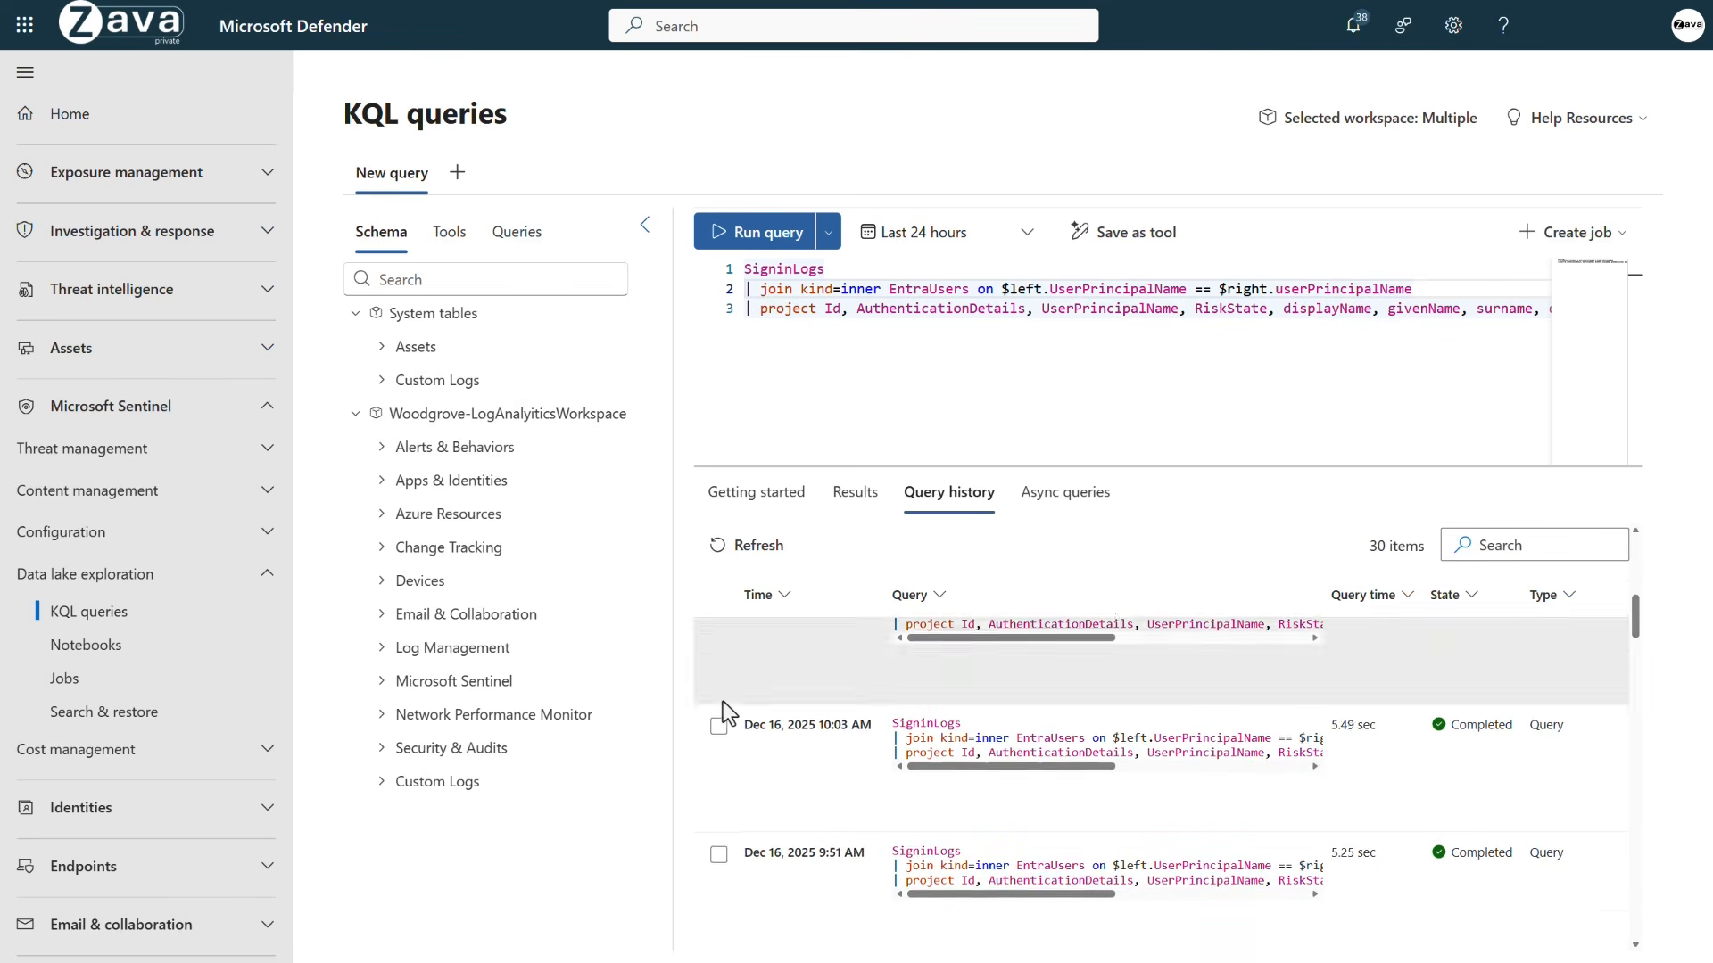
scroll(725, 702, down, 10)
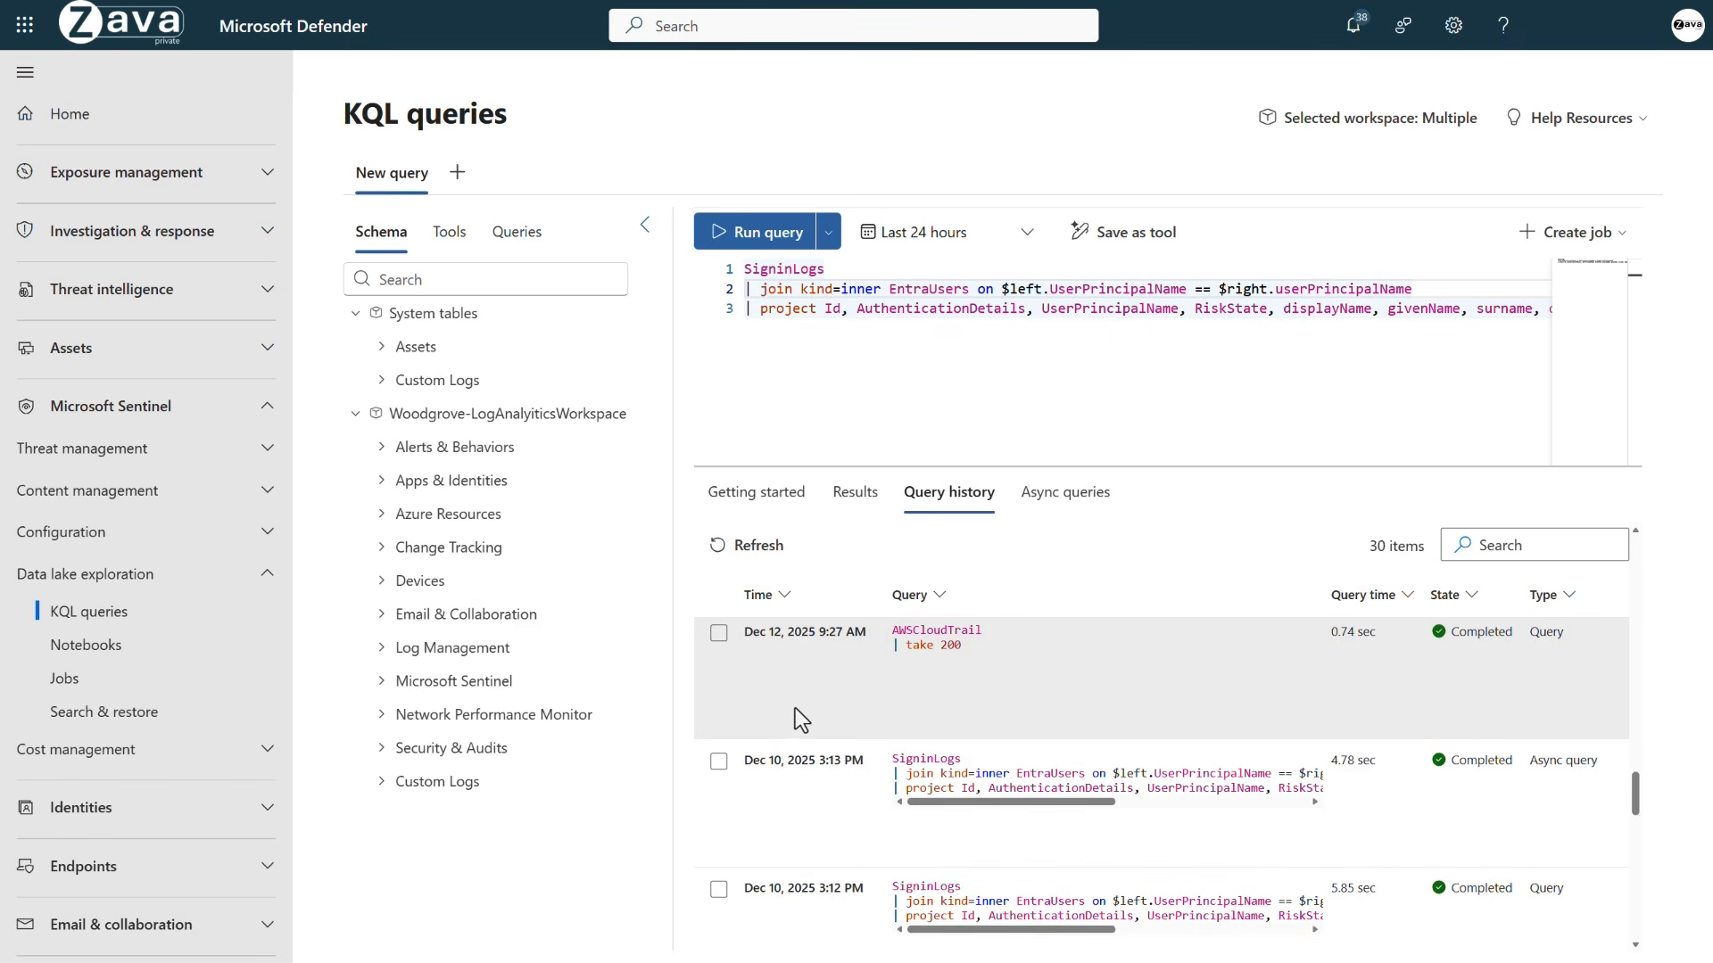
scroll(795, 708, up, 2)
click(719, 687)
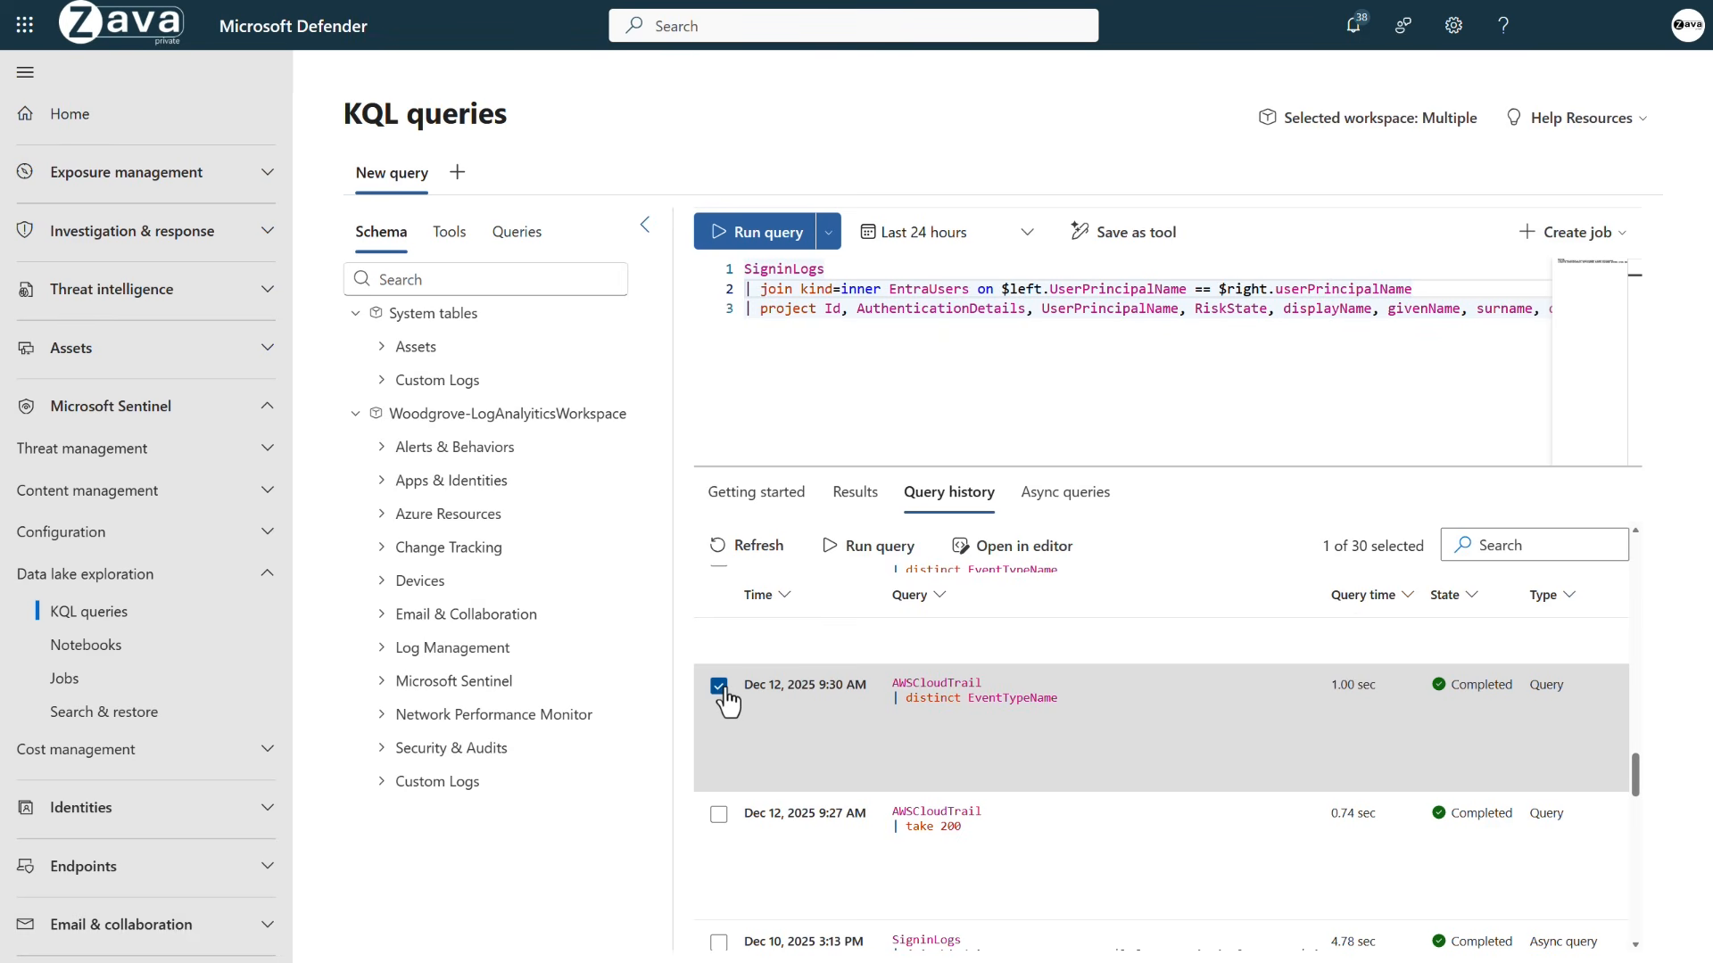
click(721, 689)
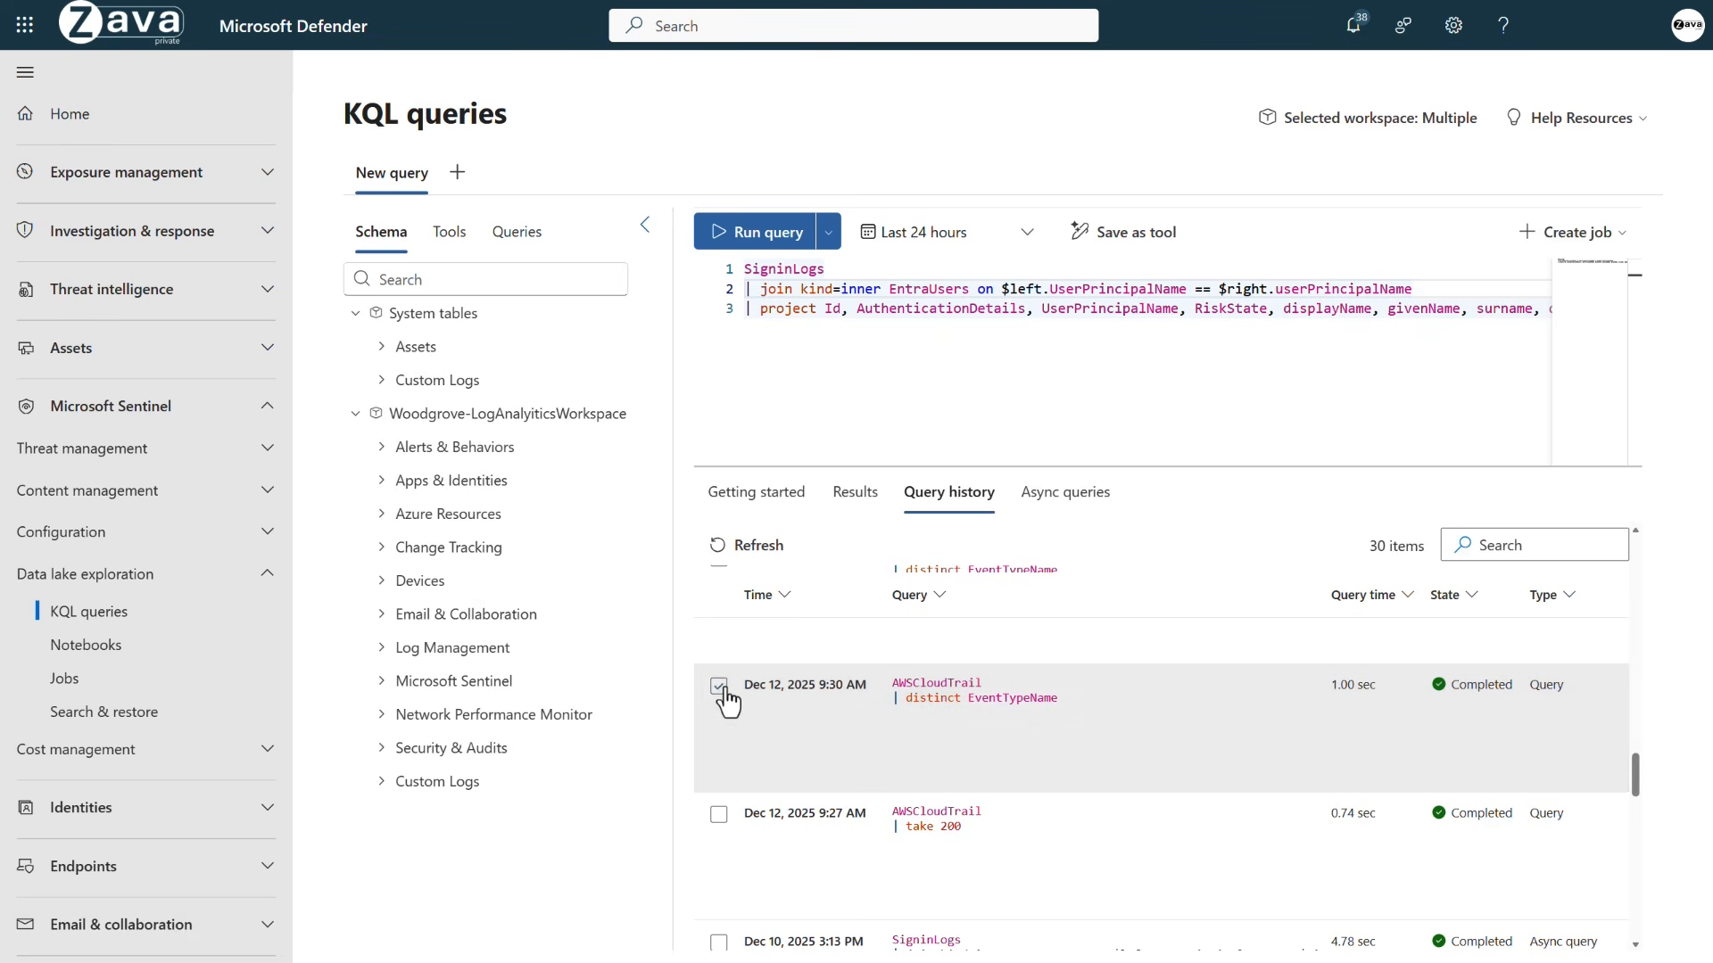
click(853, 505)
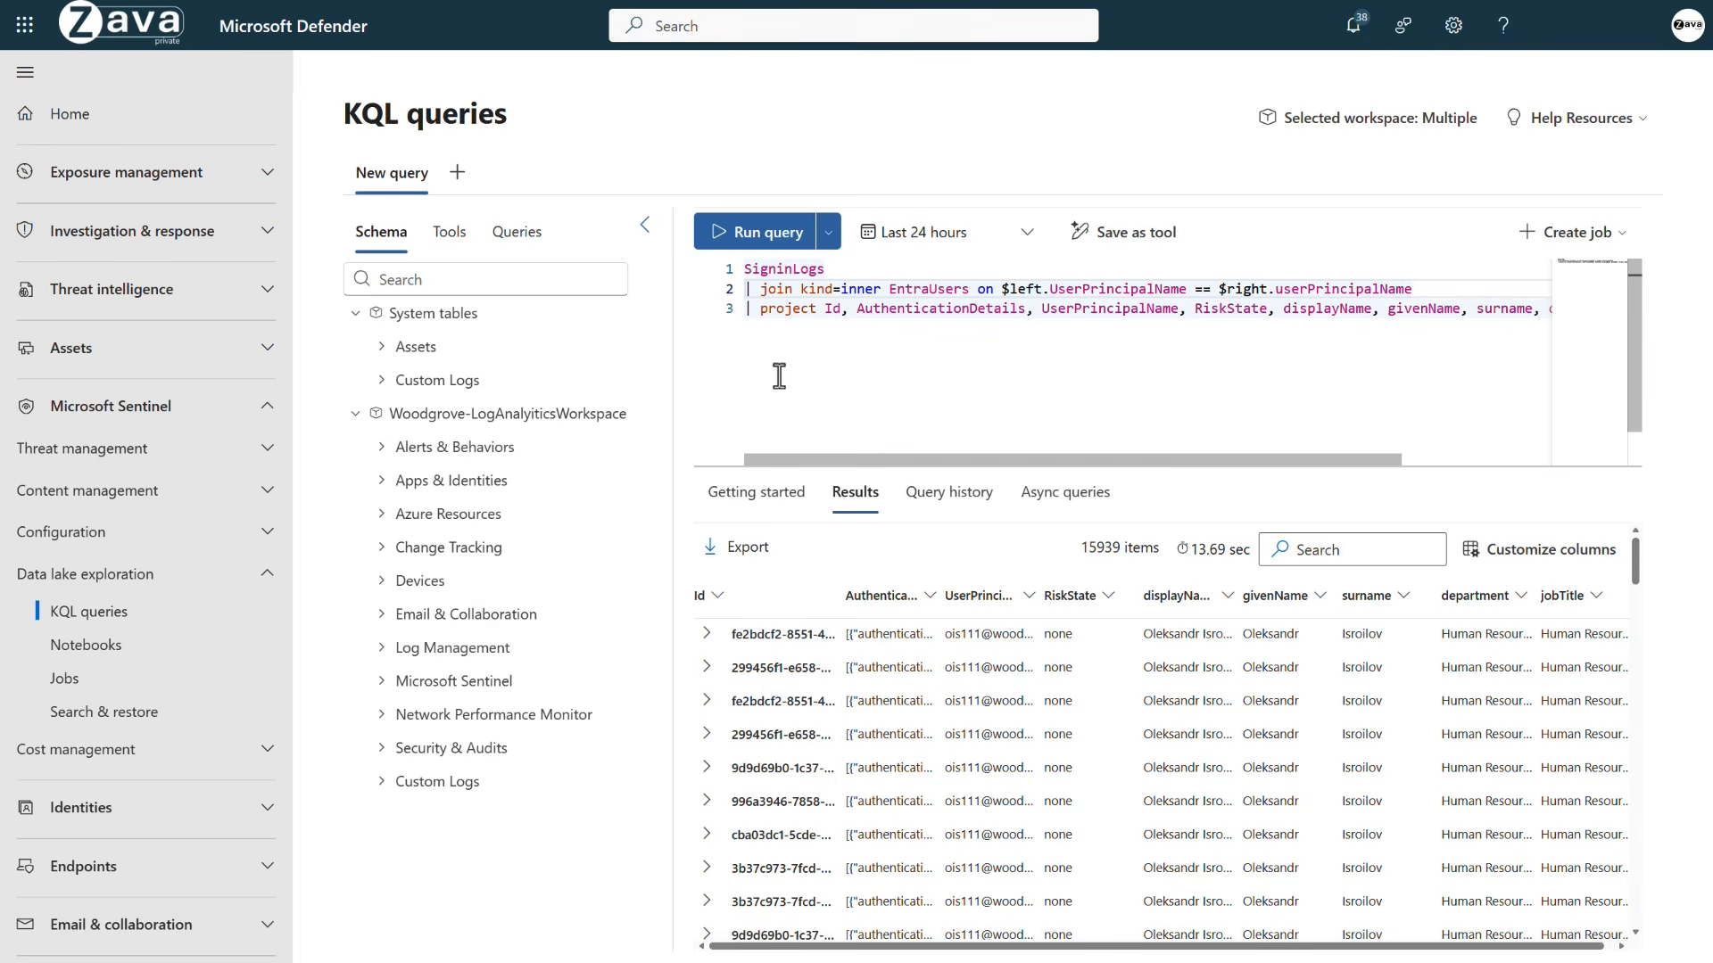
- Run the SigninLogs query as an async query named SignInLogsAsync2
click(829, 248)
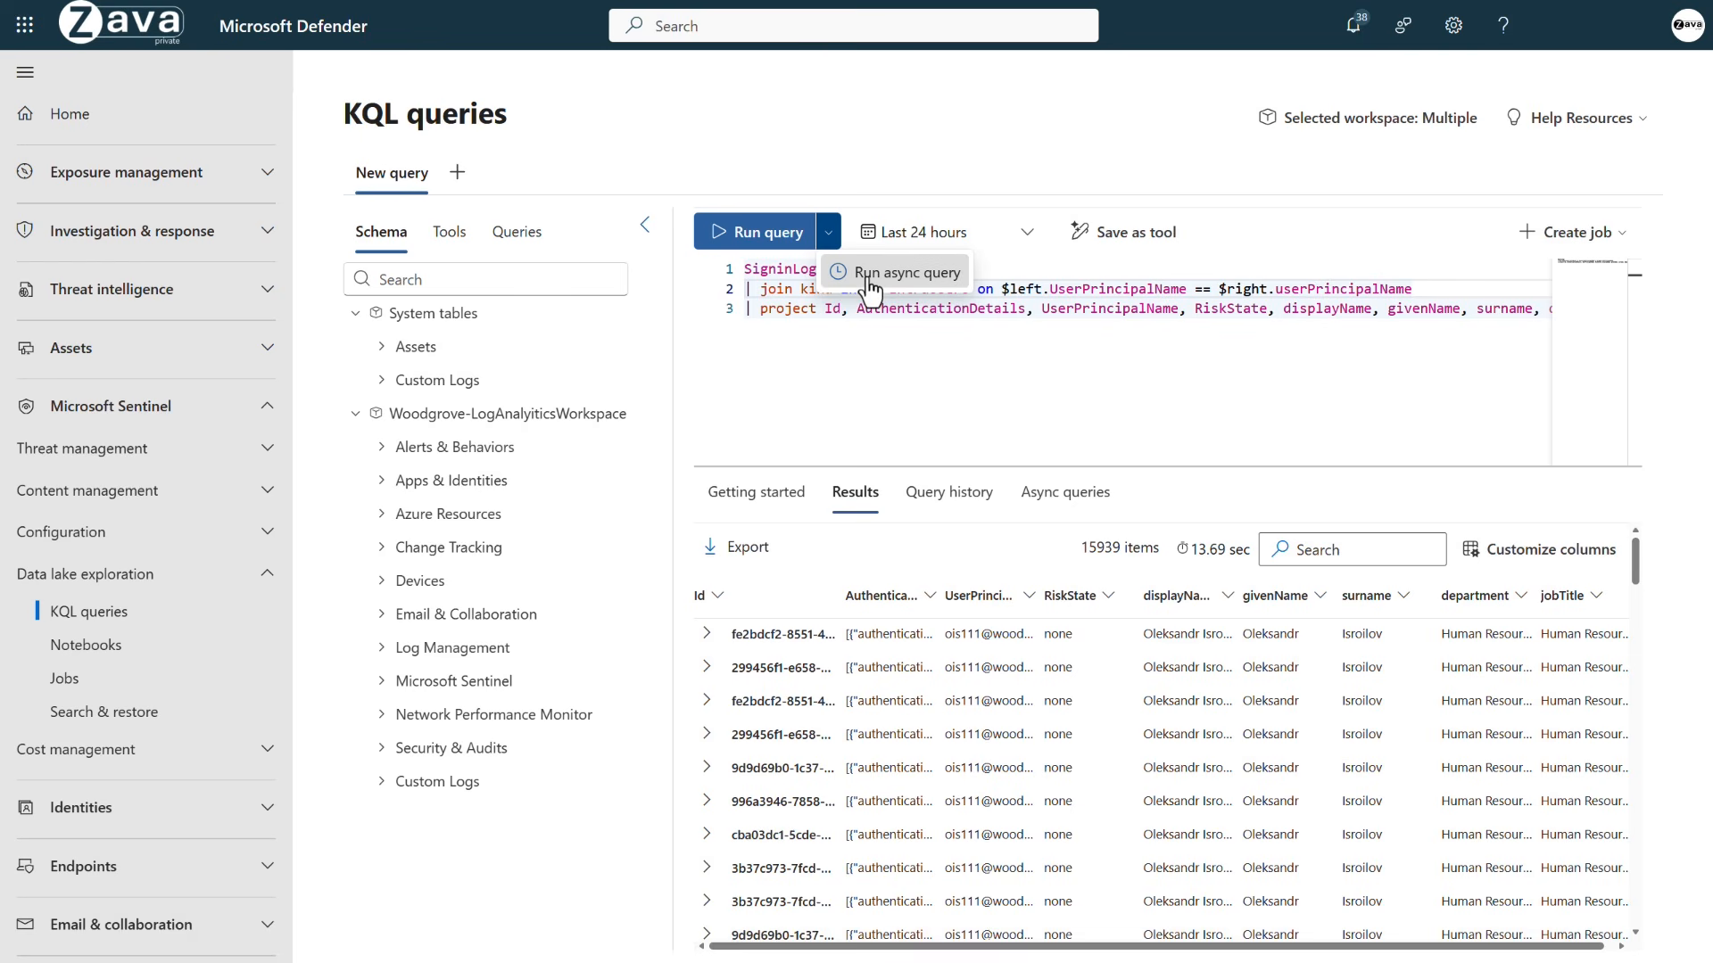
click(869, 290)
text(SignInLogs)
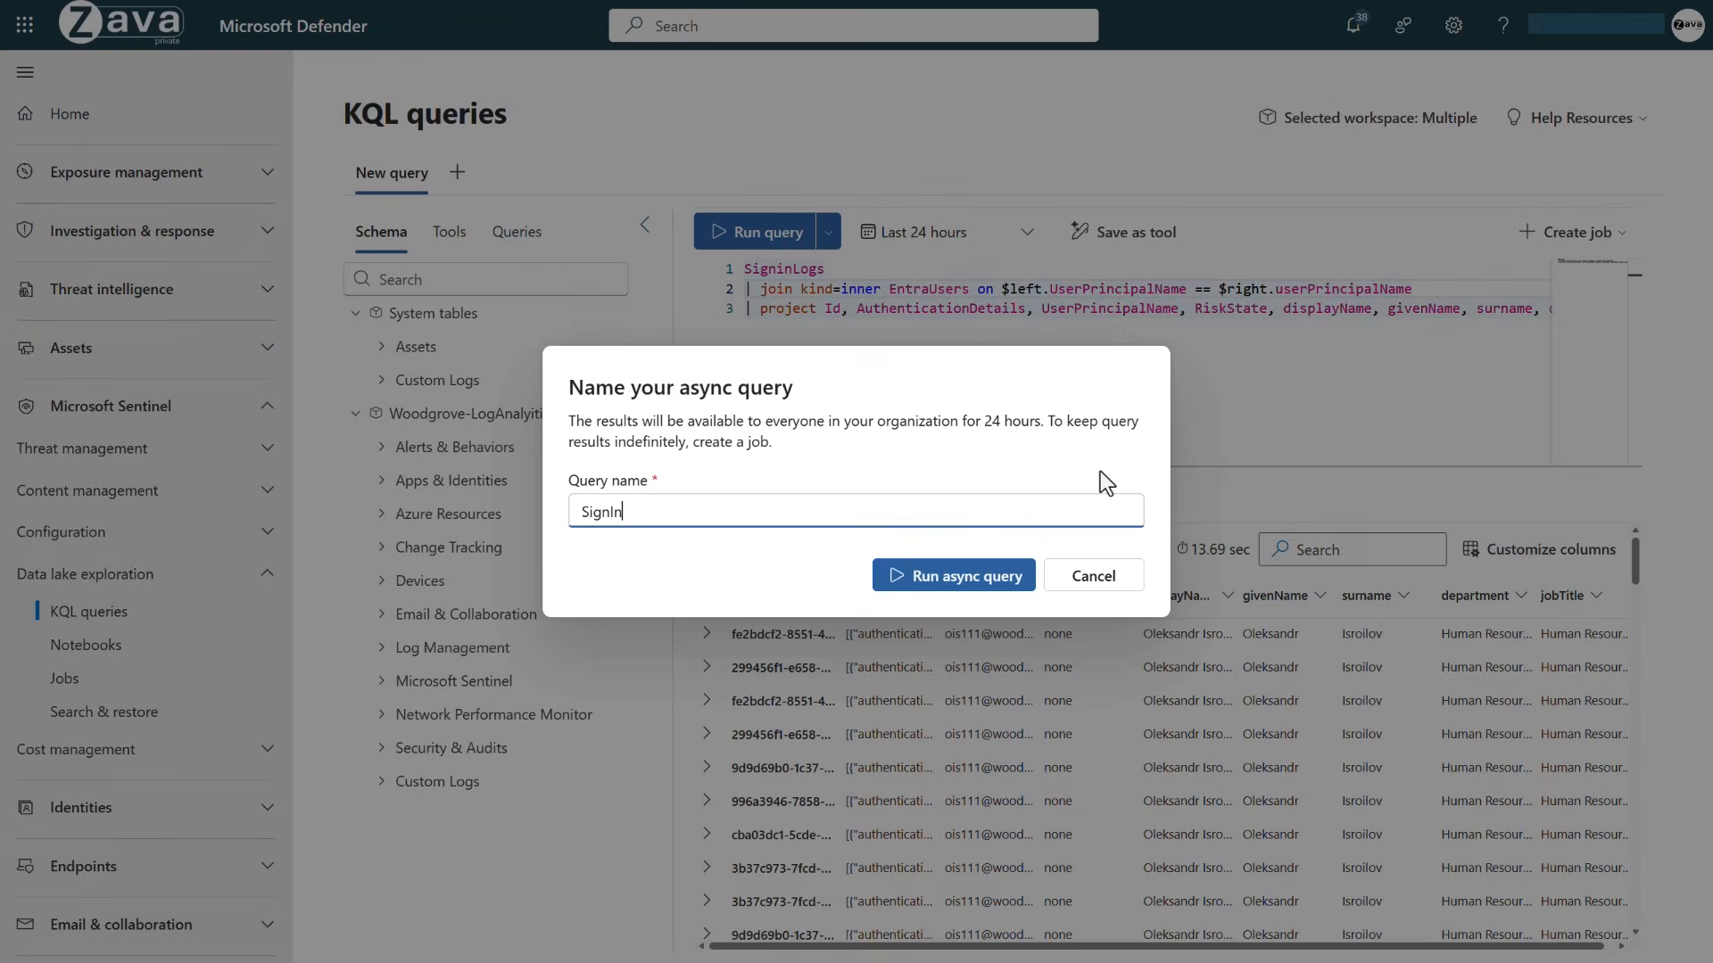
text(Async2)
click(943, 585)
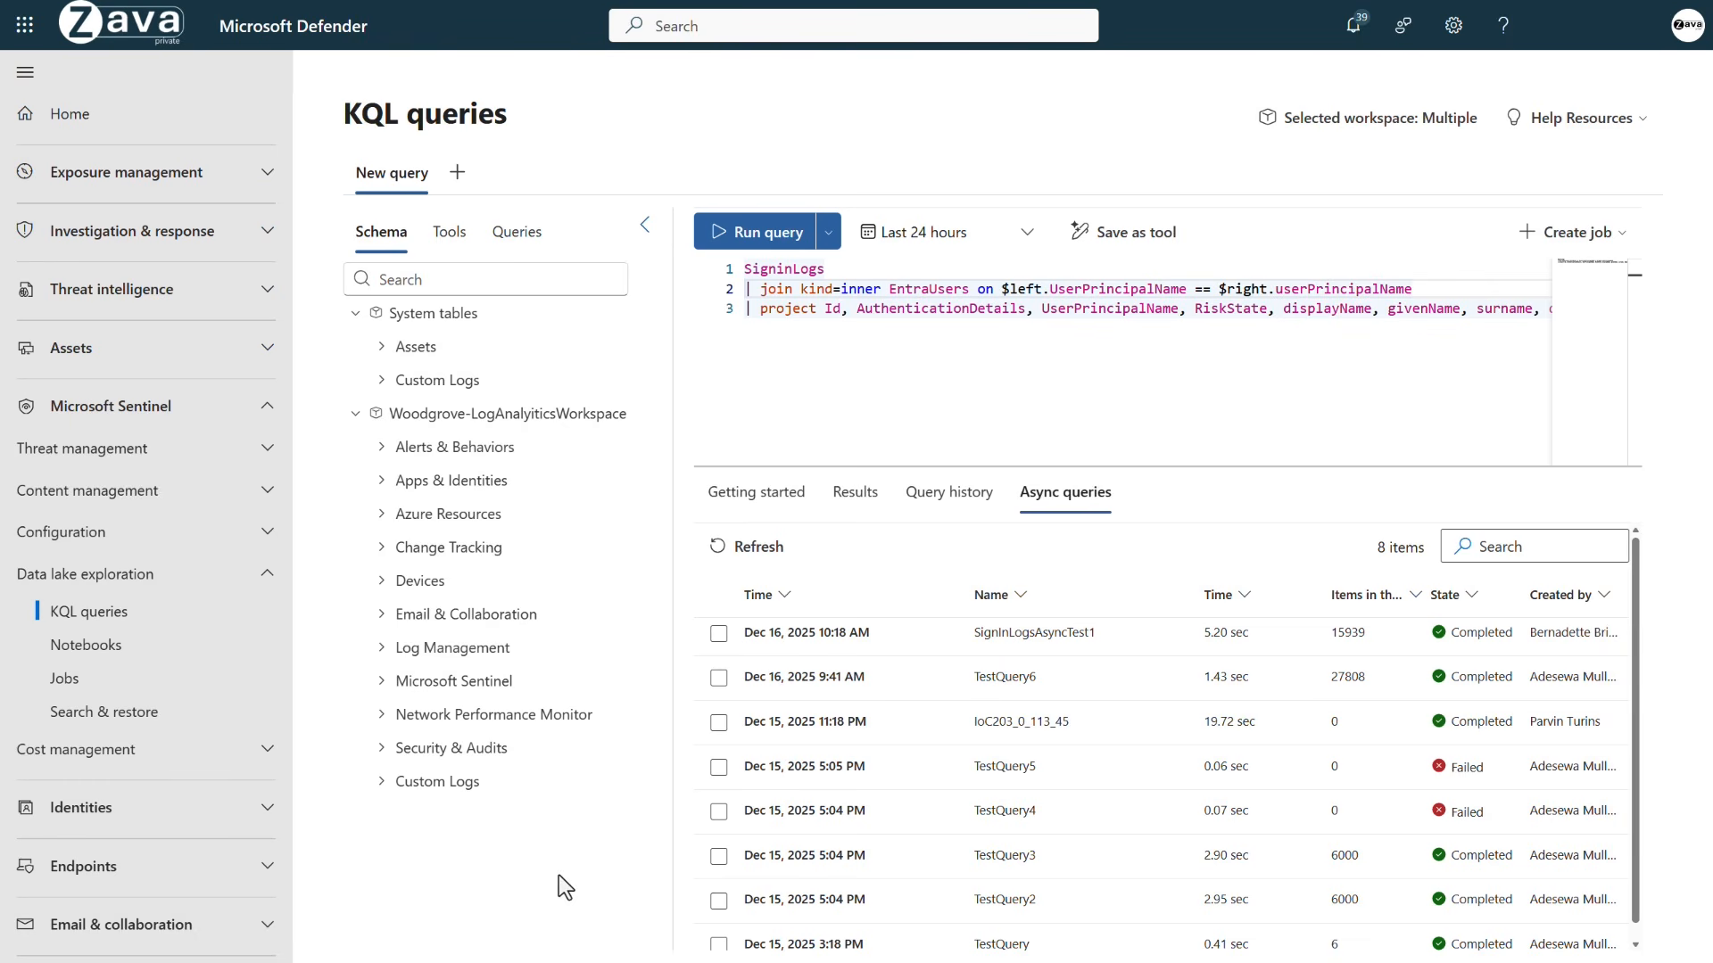
- Refresh the async queries list and fetch the stored results of the SignInLogsAsync2 query
click(720, 549)
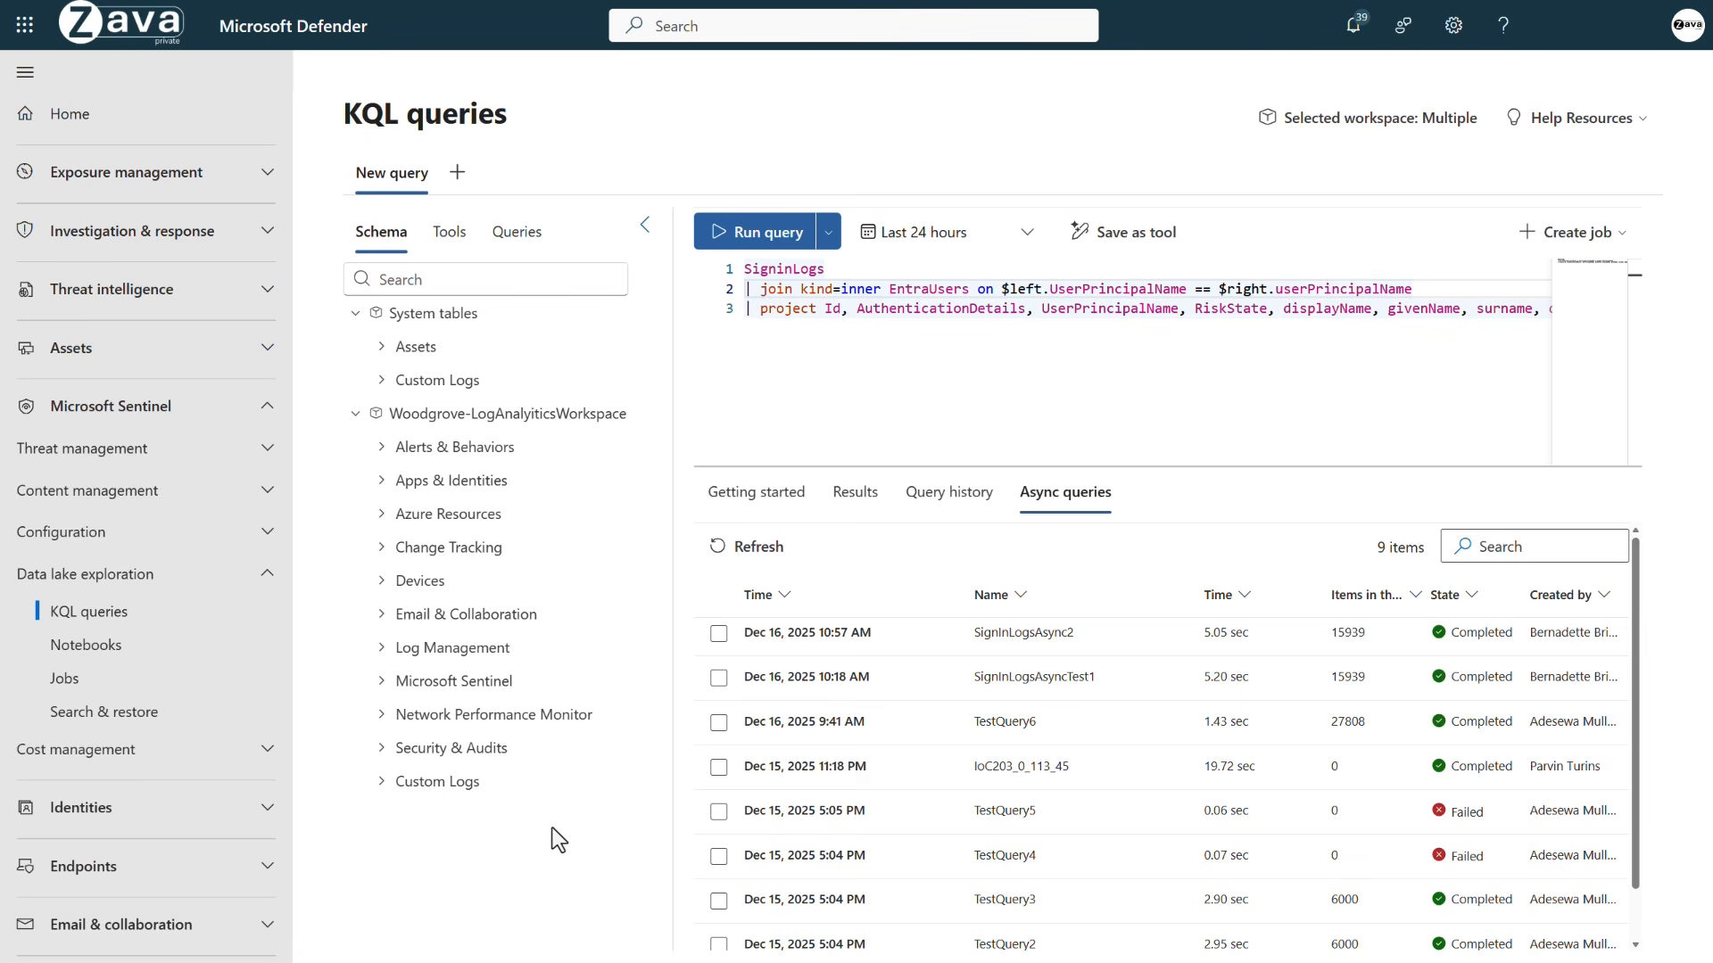
click(718, 634)
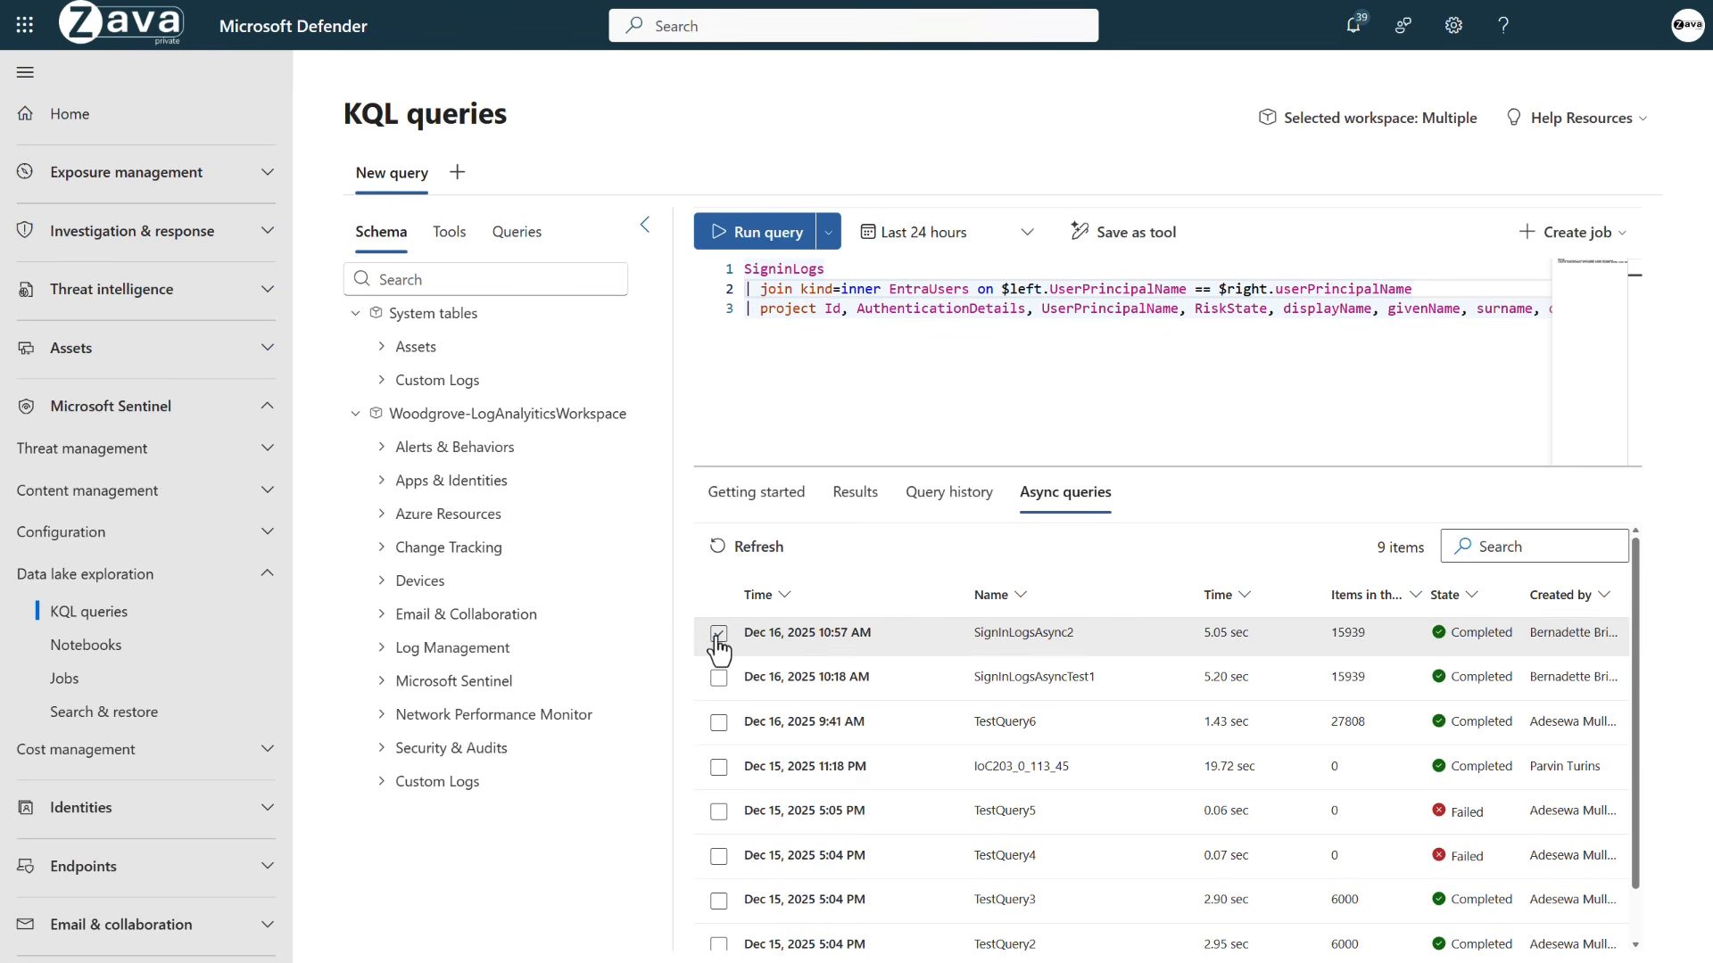
click(718, 635)
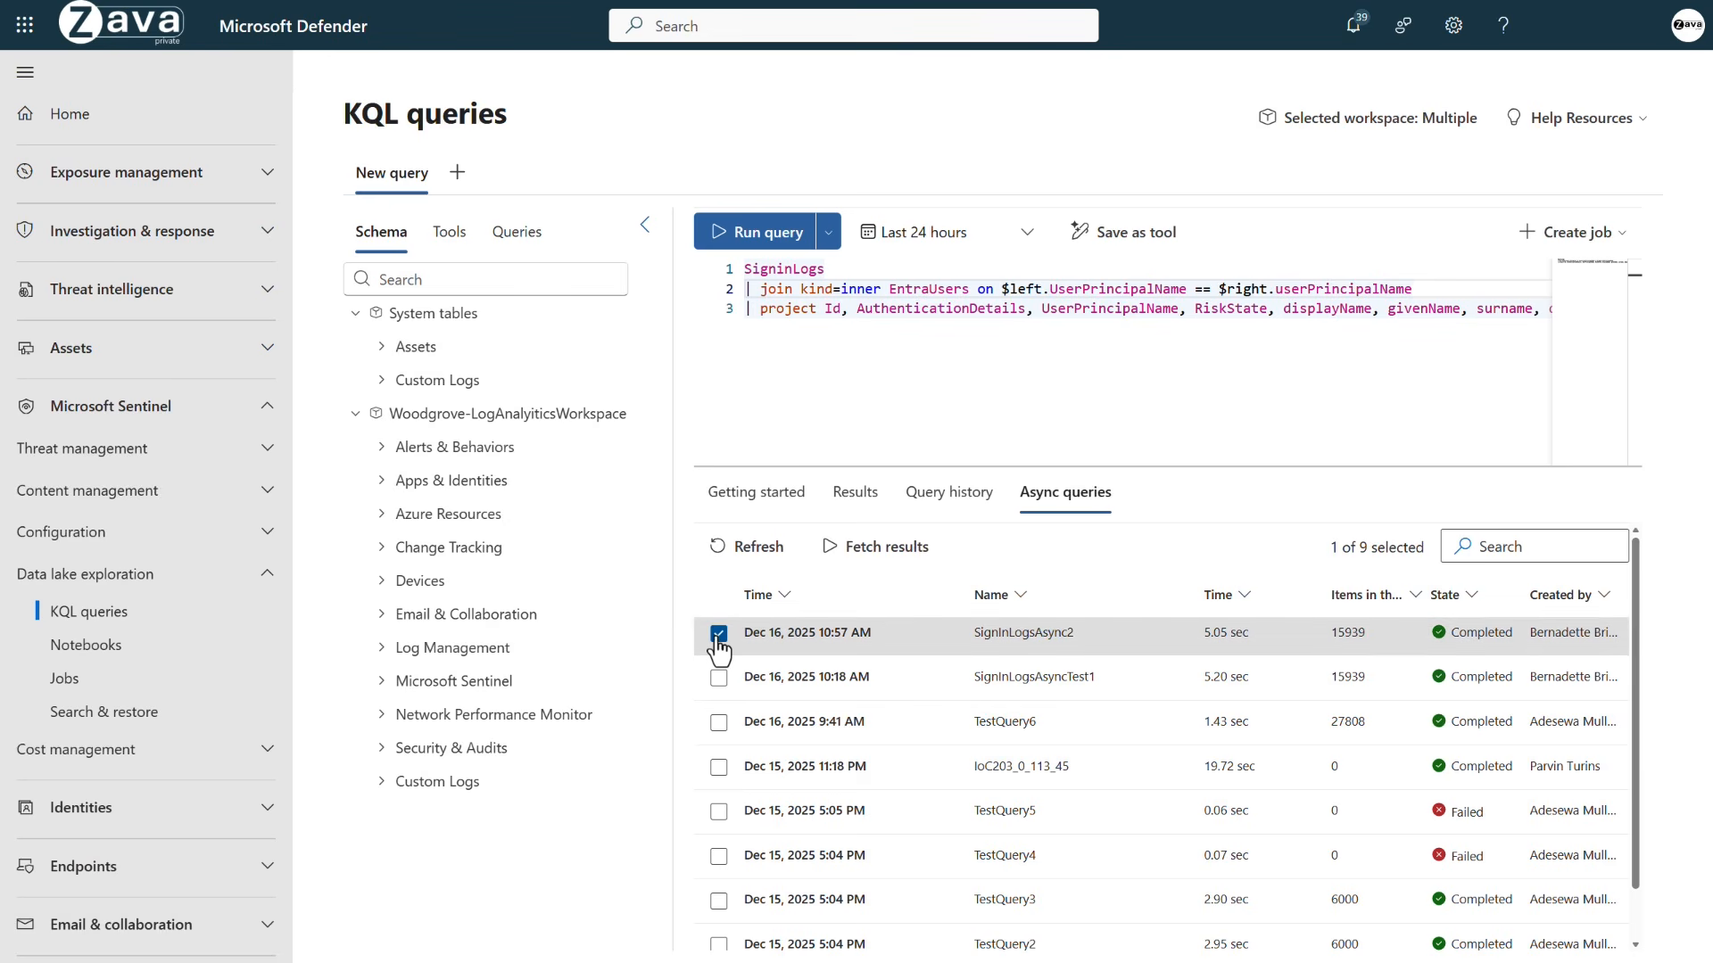
click(843, 547)
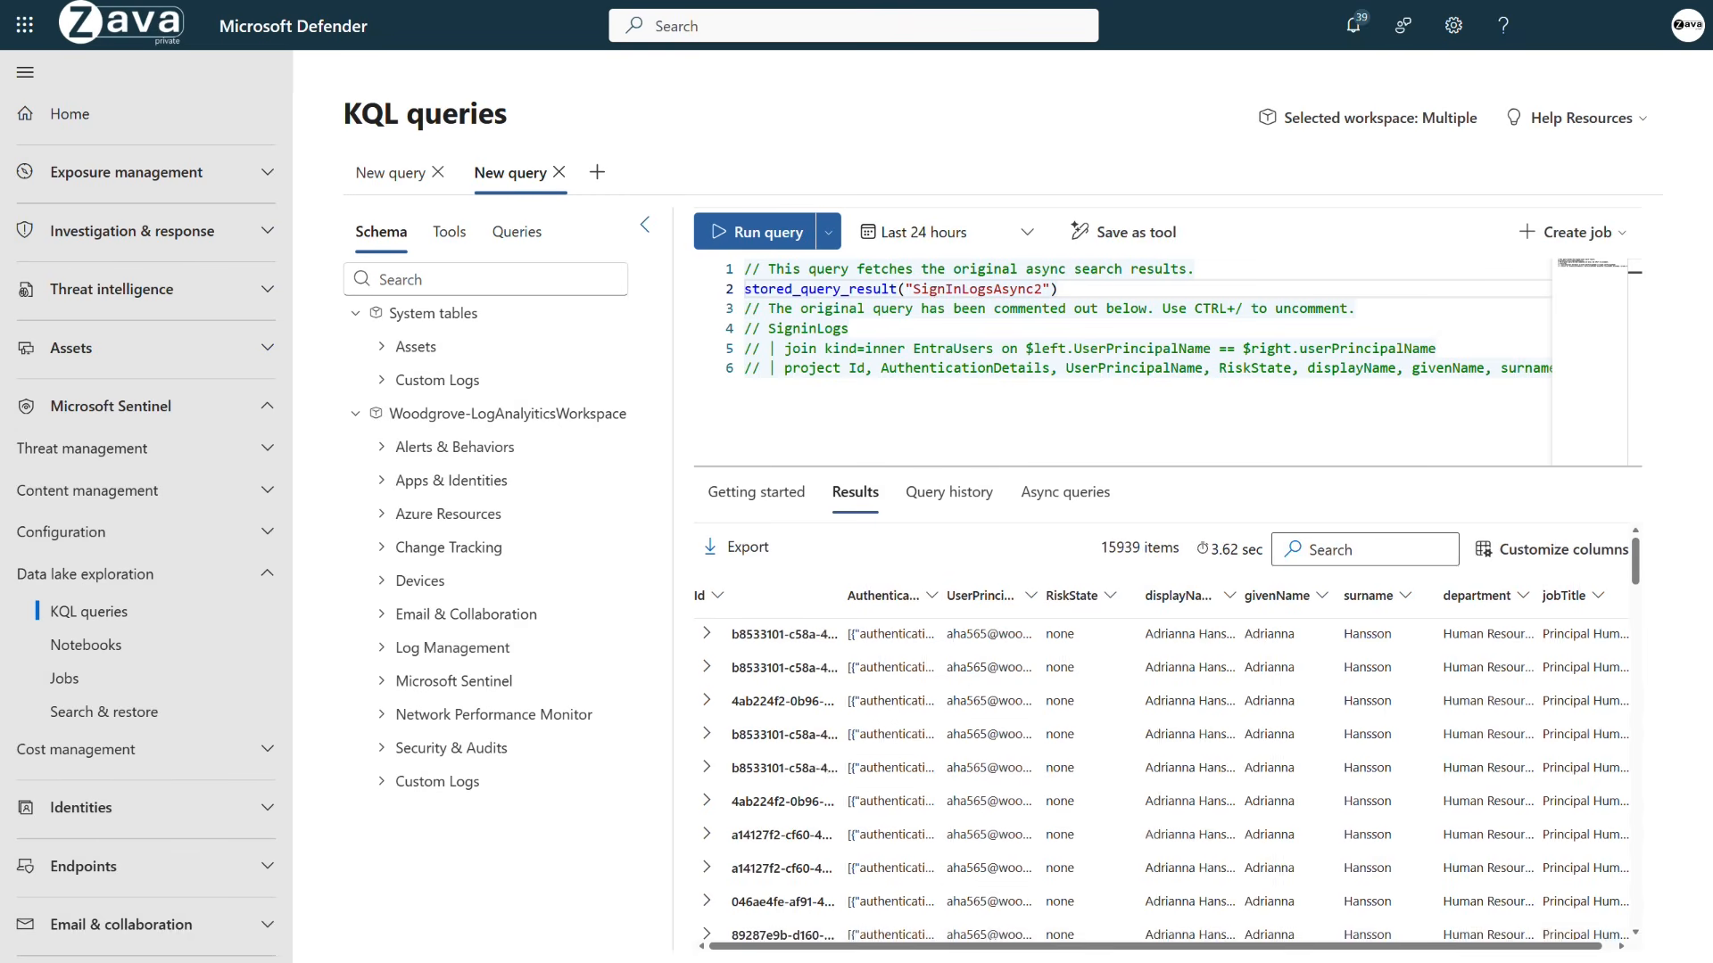
- Examine the fourth result row's fields and entry 0 of its AuthenticationDetails, and collapse the row
click(706, 735)
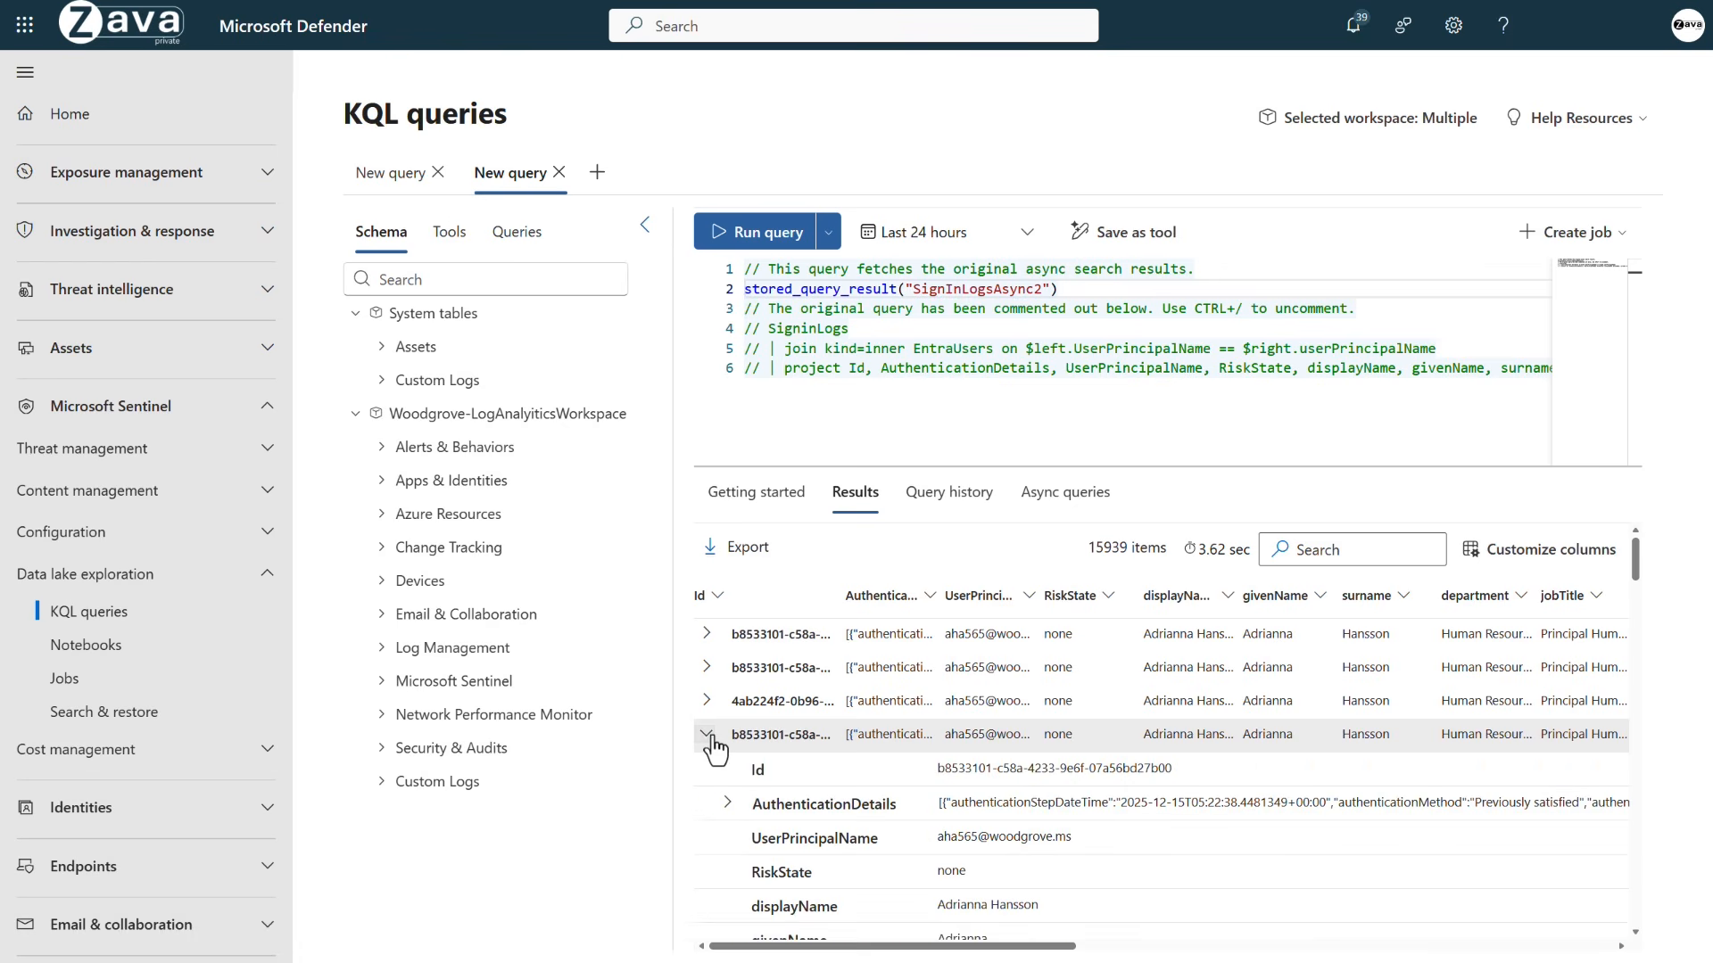
click(727, 803)
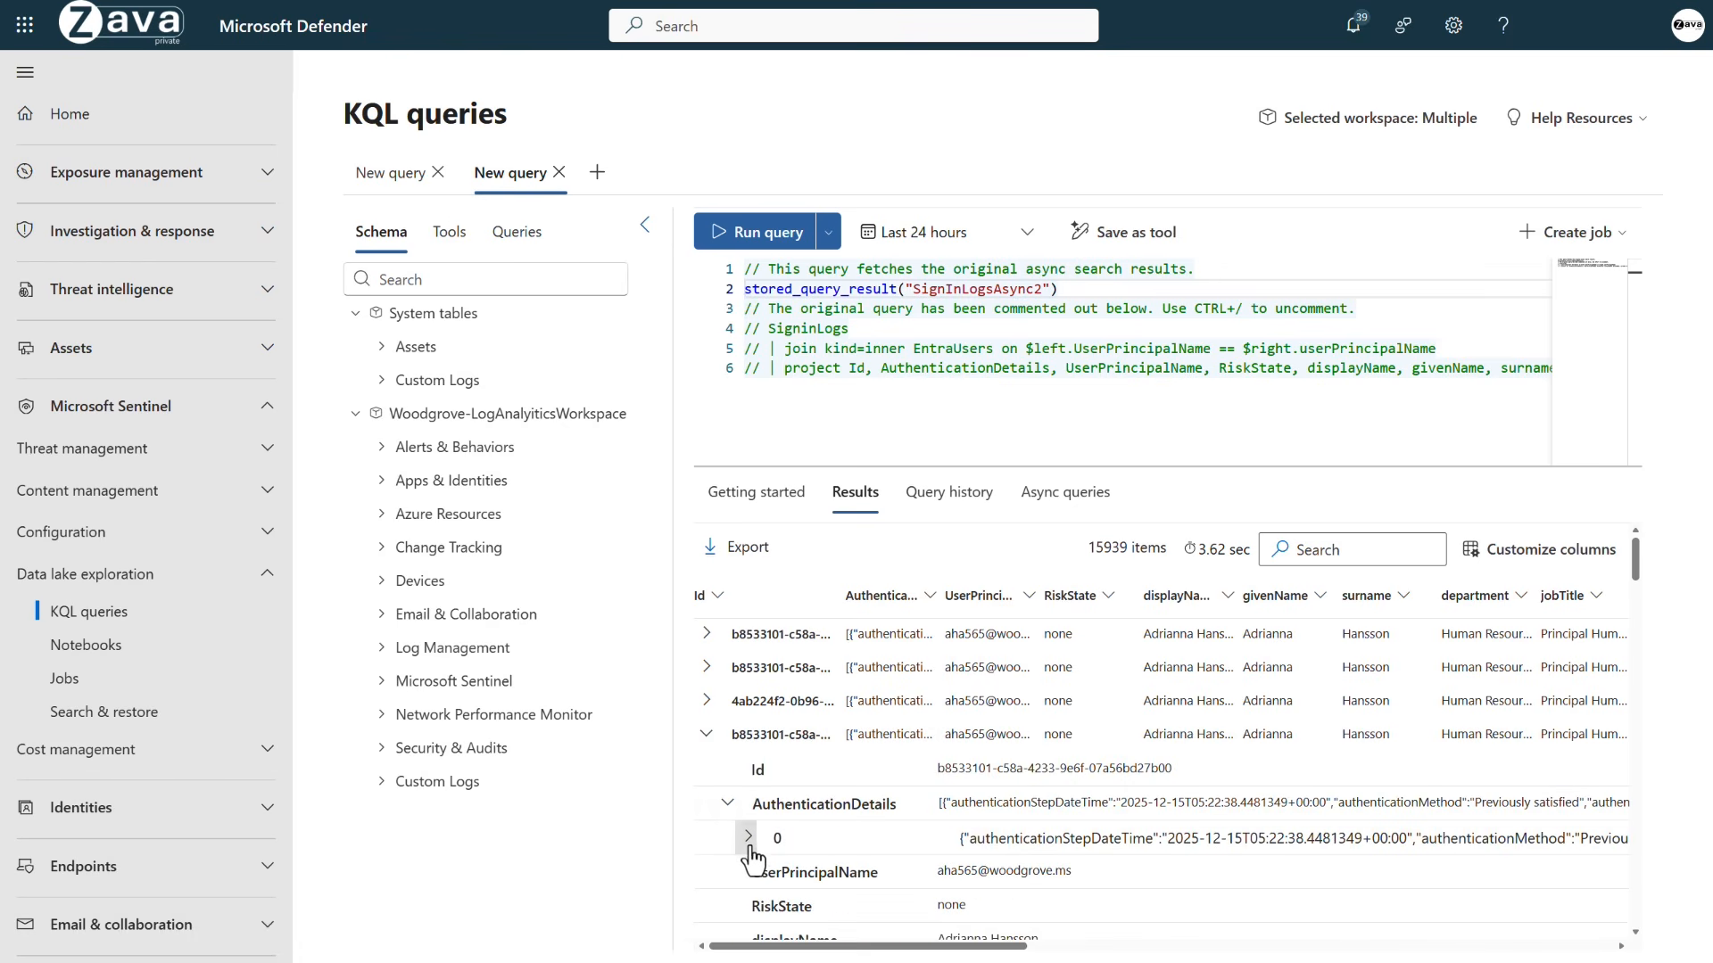
click(749, 839)
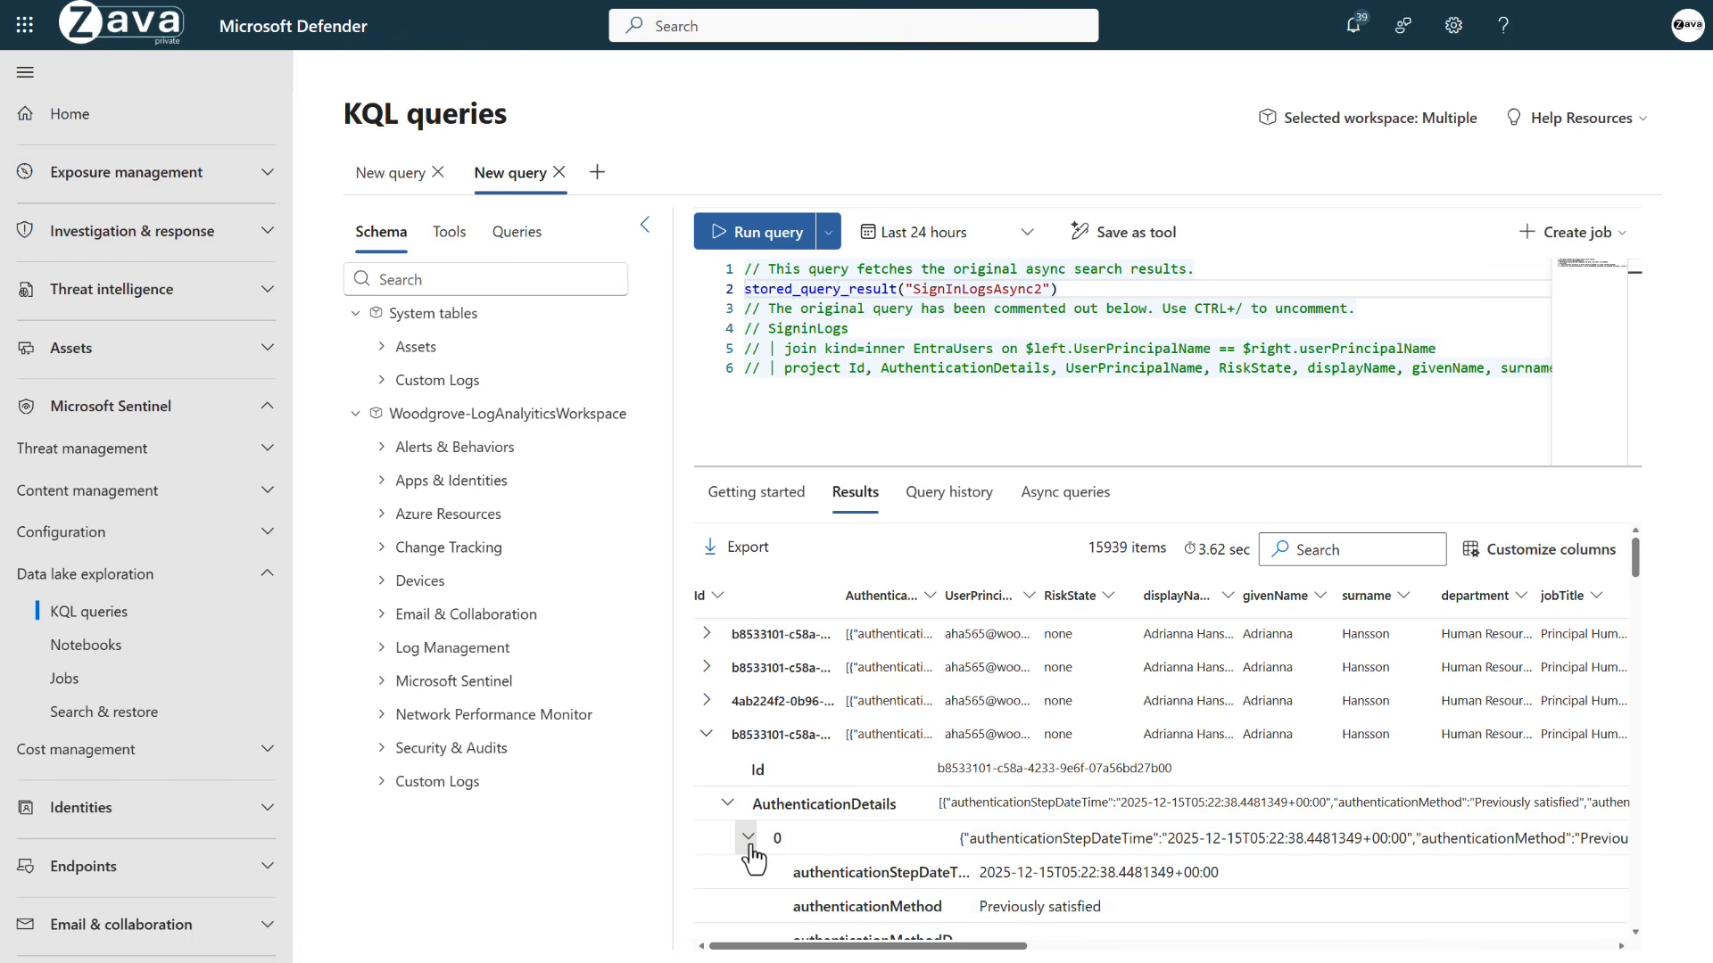
click(706, 735)
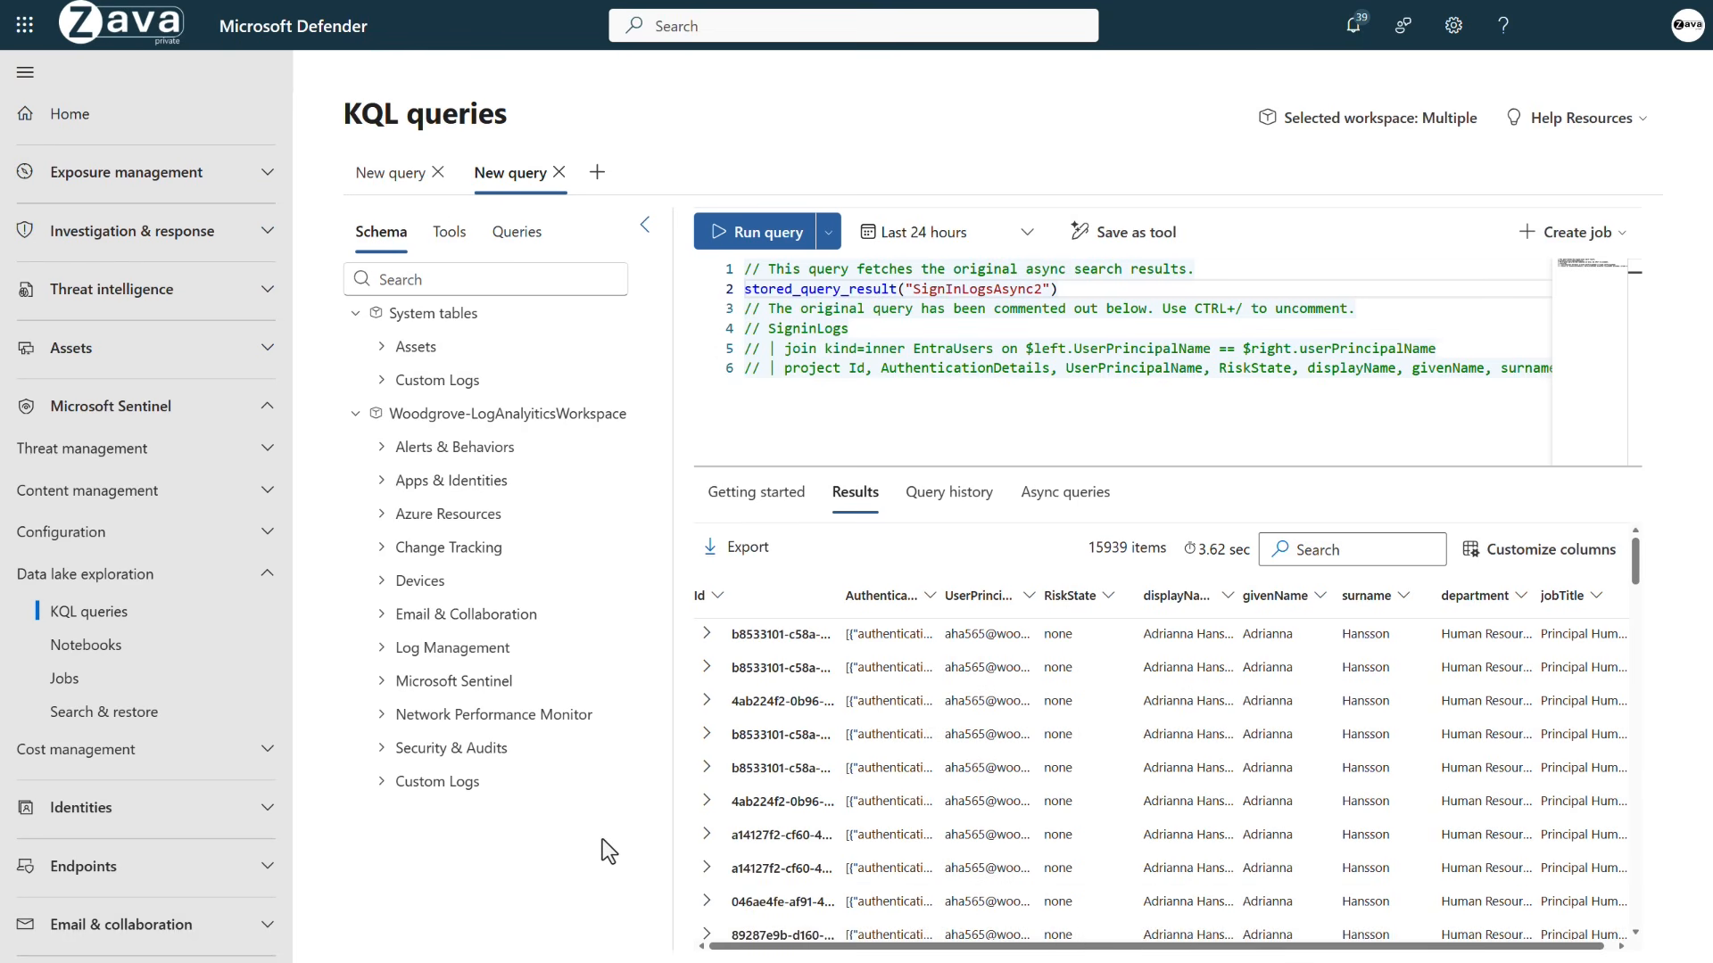